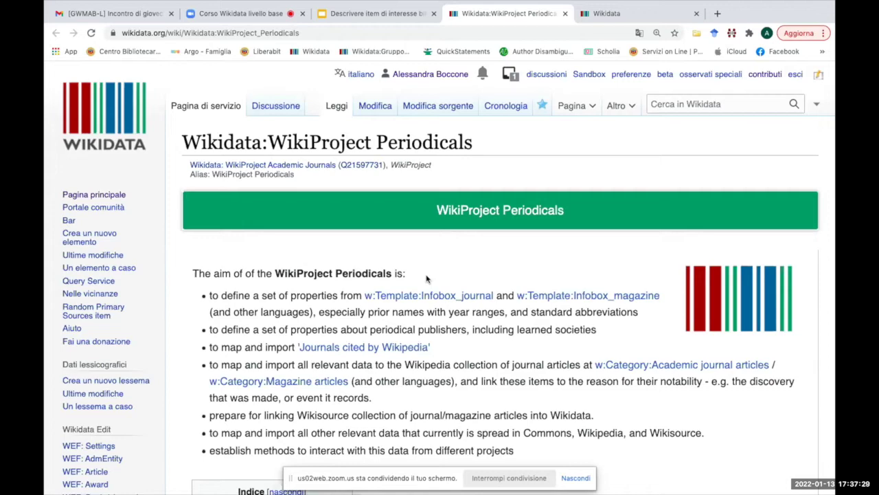
Step: Review the WikiProject Periodicals aims, the contents index and the first rows of the Venue item properties table
{"action": "scroll", "coordinate": [426, 278], "scroll_direction": "down", "scroll_amount": 3}
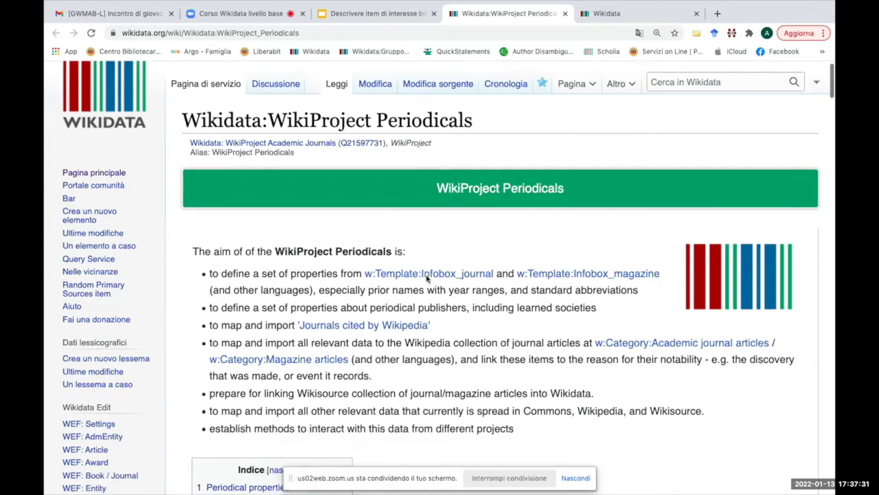
{"action": "scroll", "coordinate": [426, 276], "scroll_direction": "down", "scroll_amount": 4}
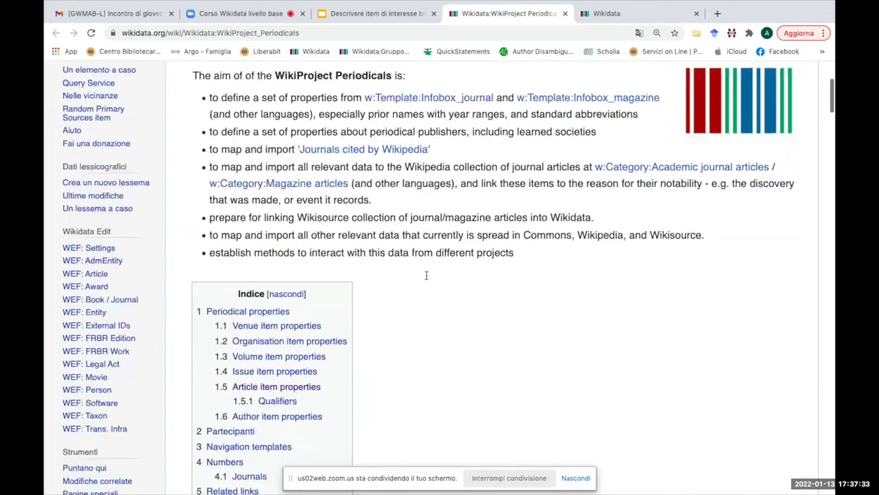
{"action": "scroll", "coordinate": [426, 278], "scroll_direction": "down", "scroll_amount": 6}
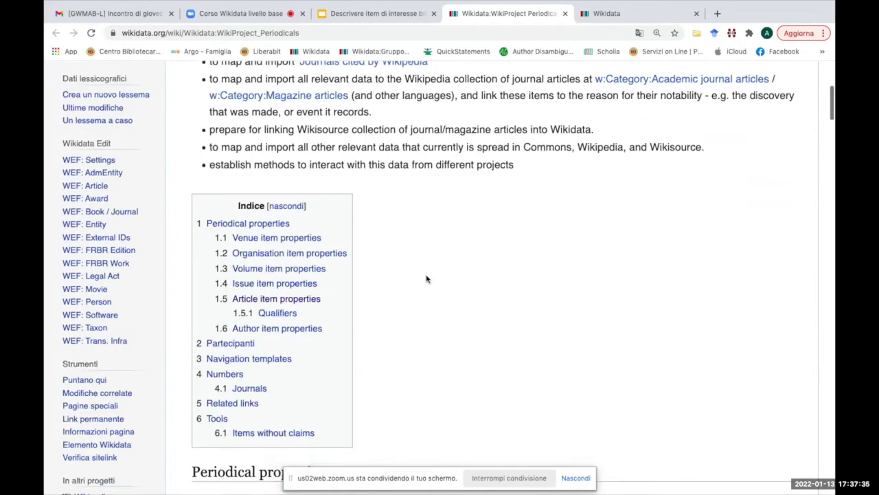
{"action": "scroll", "coordinate": [426, 279], "scroll_direction": "down", "scroll_amount": 4}
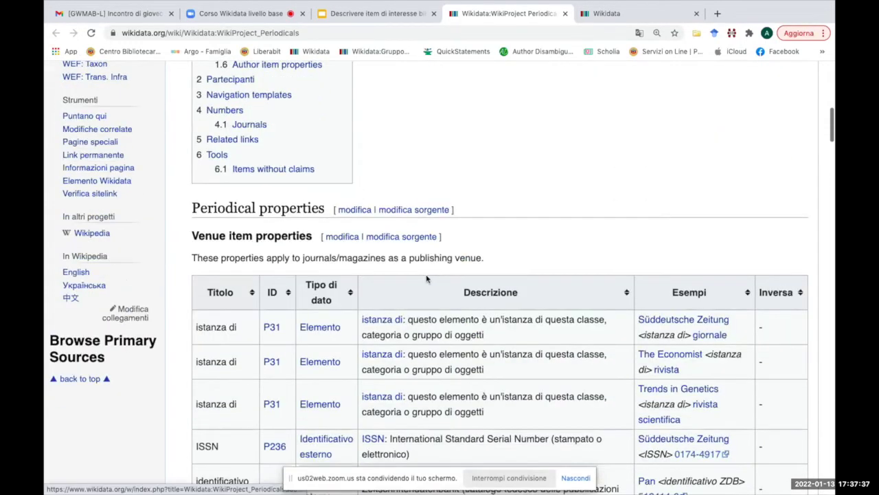
{"action": "scroll", "coordinate": [427, 277], "scroll_direction": "down", "scroll_amount": 2}
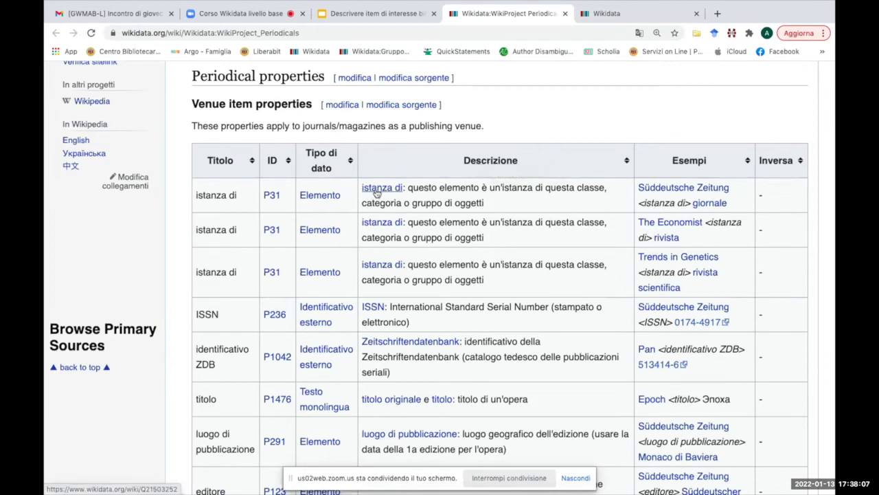
{"action": "mouse_move", "coordinate": [377, 193]}
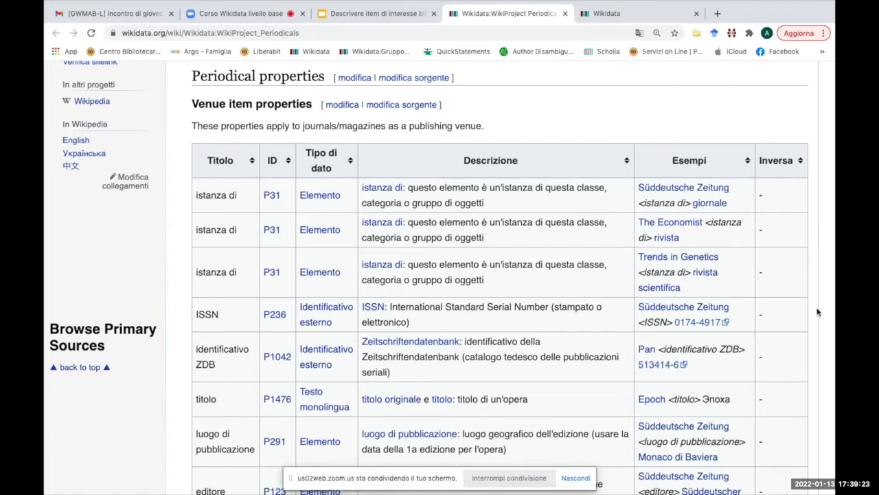
Step: Examine the remaining Venue item properties, from ISSN and title through publication frequency to the bibliographic indexing property
{"action": "scroll", "coordinate": [817, 313], "scroll_direction": "down", "scroll_amount": 5}
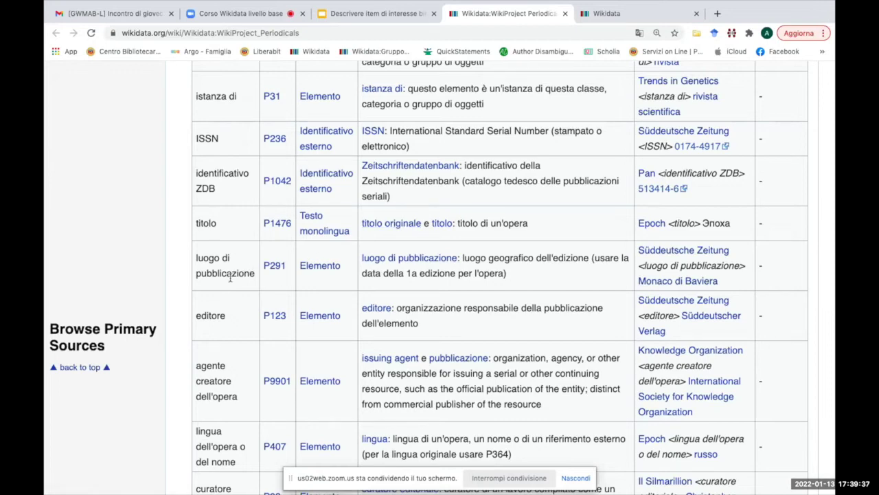
{"action": "scroll", "coordinate": [230, 277], "scroll_direction": "down", "scroll_amount": 3}
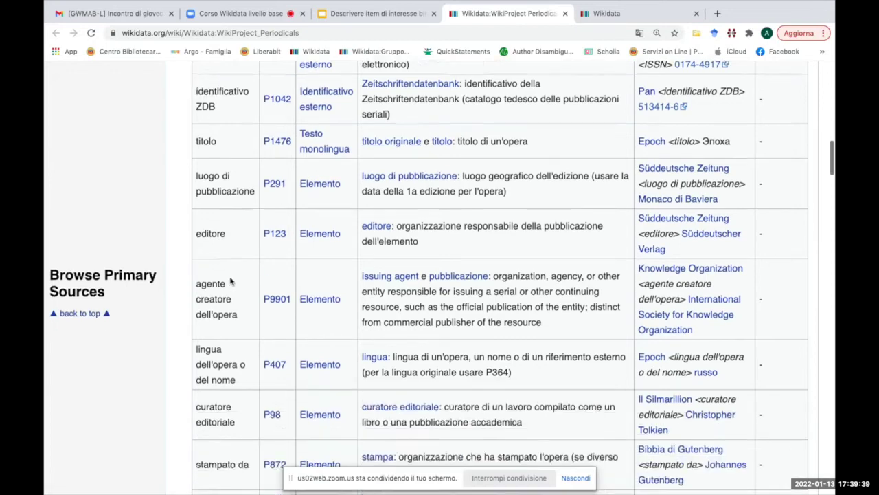
{"action": "scroll", "coordinate": [231, 280], "scroll_direction": "down", "scroll_amount": 1}
{"action": "scroll", "coordinate": [231, 281], "scroll_direction": "down", "scroll_amount": 5}
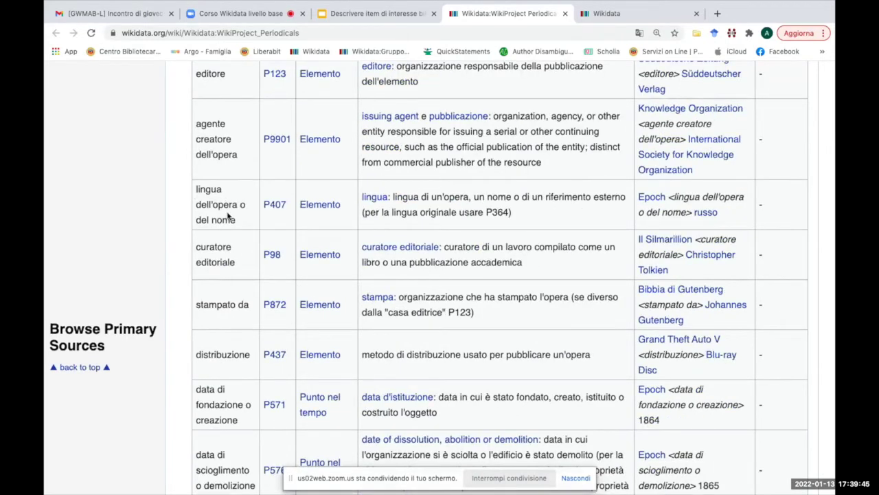
{"action": "scroll", "coordinate": [229, 217], "scroll_direction": "down", "scroll_amount": 4}
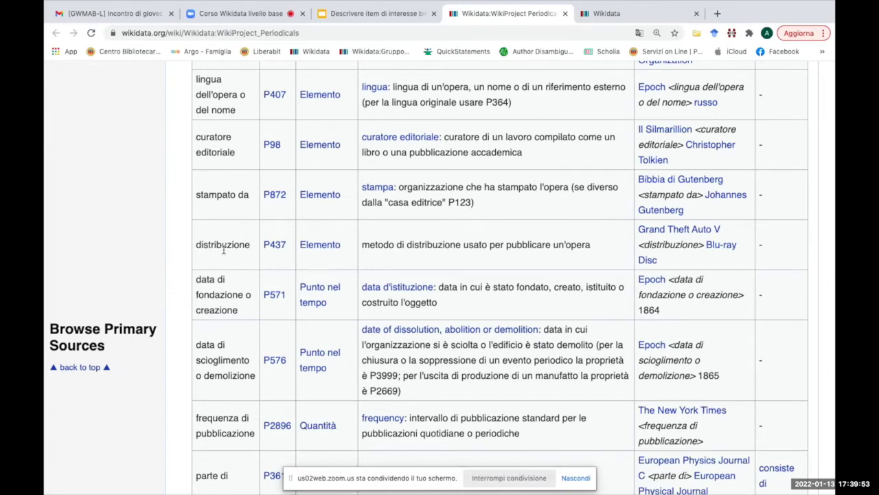
{"action": "scroll", "coordinate": [223, 250], "scroll_direction": "down", "scroll_amount": 3}
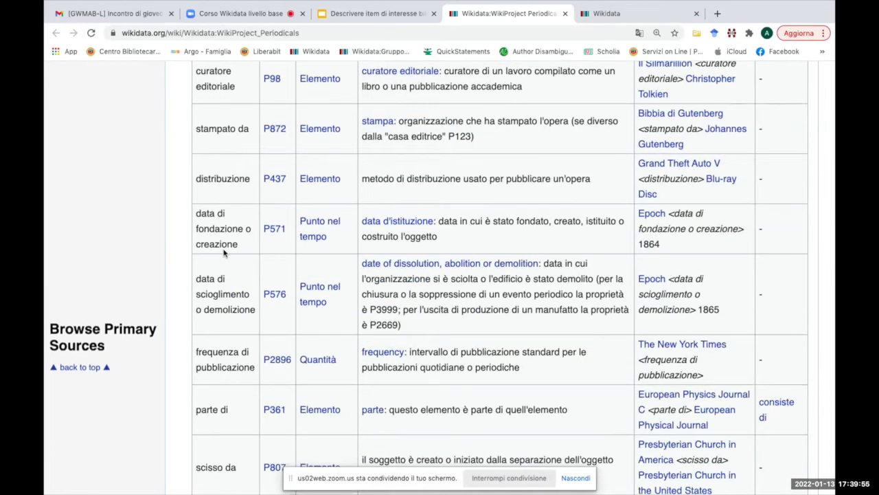
{"action": "scroll", "coordinate": [223, 254], "scroll_direction": "down", "scroll_amount": 2}
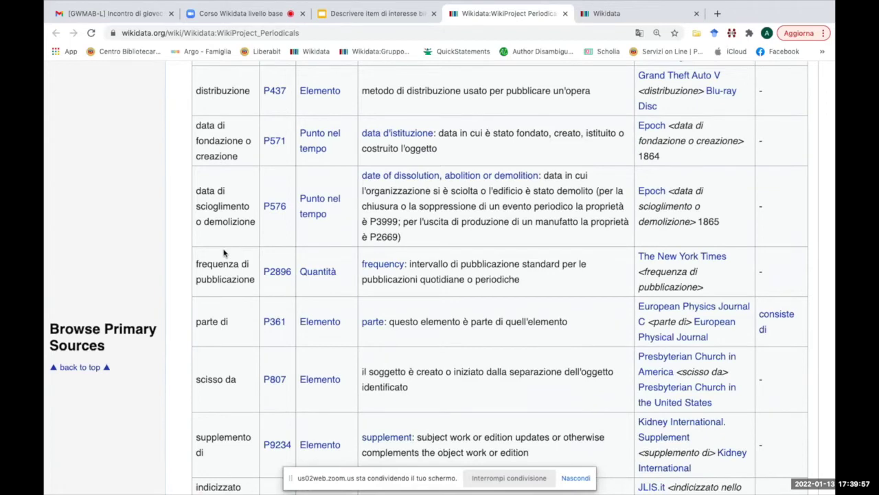
{"action": "scroll", "coordinate": [224, 253], "scroll_direction": "down", "scroll_amount": 1}
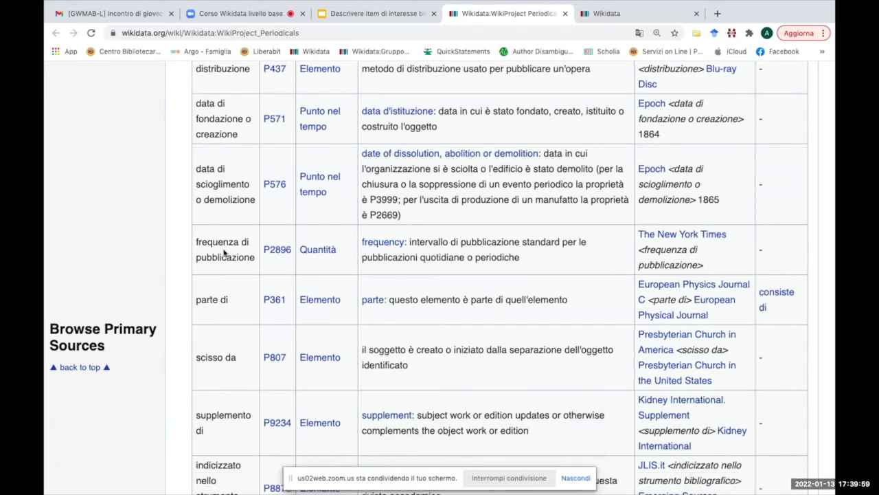
{"action": "scroll", "coordinate": [224, 254], "scroll_direction": "down", "scroll_amount": 1}
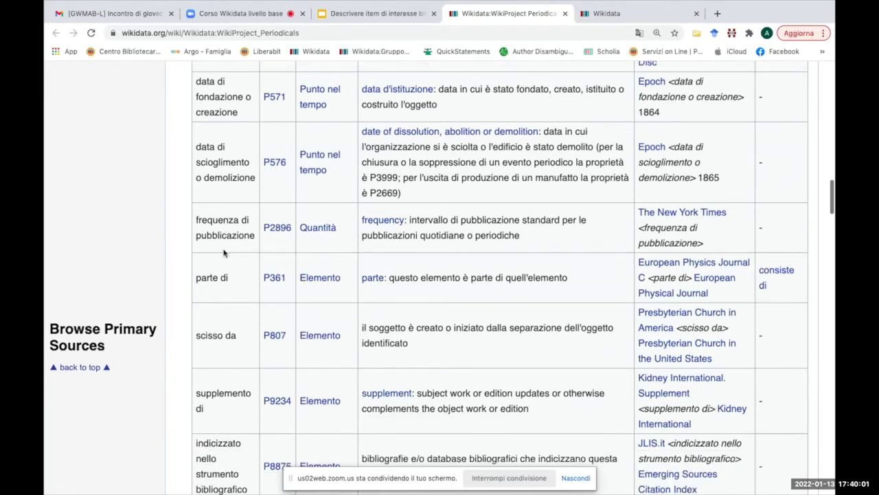
{"action": "scroll", "coordinate": [223, 253], "scroll_direction": "down", "scroll_amount": 4}
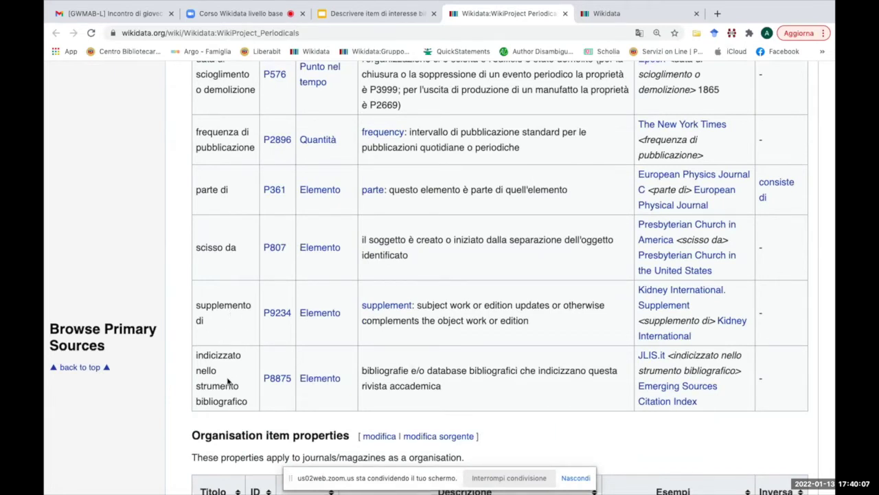
{"action": "scroll", "coordinate": [239, 376], "scroll_direction": "down", "scroll_amount": 2}
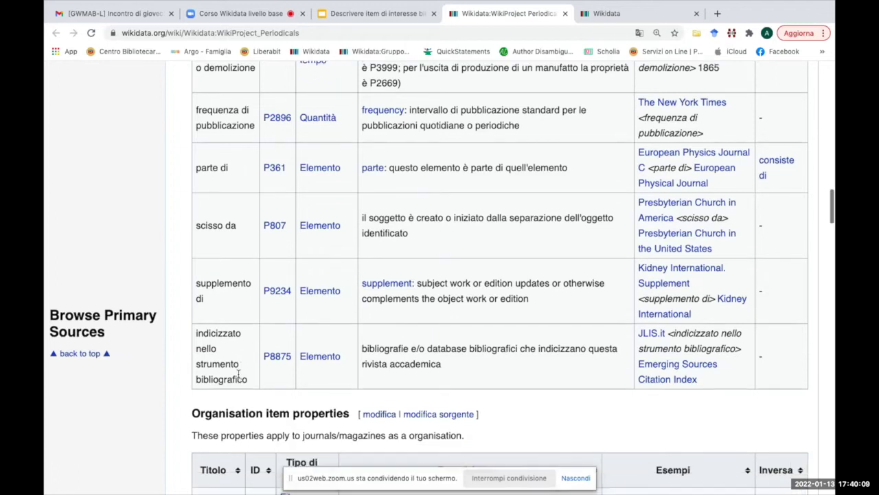
Step: Read through the Organisation item properties table for journals and magazines, from logo to "scisso da"
{"action": "scroll", "coordinate": [239, 376], "scroll_direction": "down", "scroll_amount": 2}
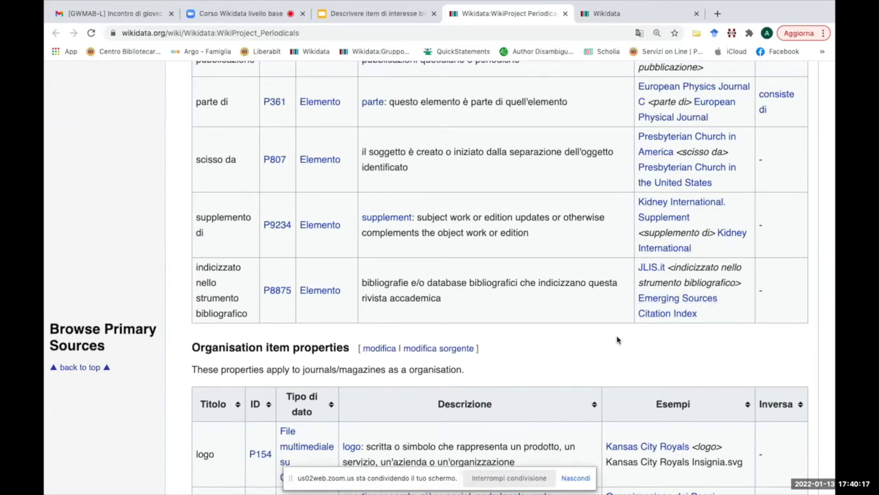
{"action": "scroll", "coordinate": [617, 339], "scroll_direction": "down", "scroll_amount": 3}
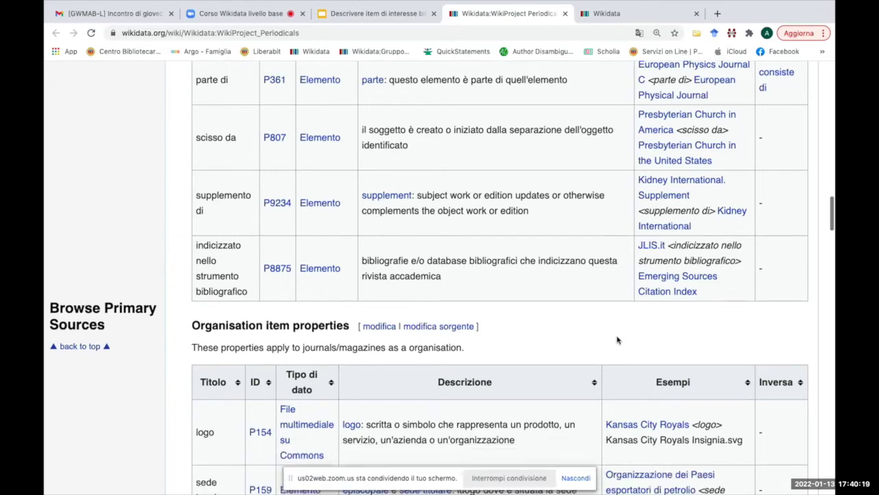
{"action": "scroll", "coordinate": [618, 341], "scroll_direction": "down", "scroll_amount": 3}
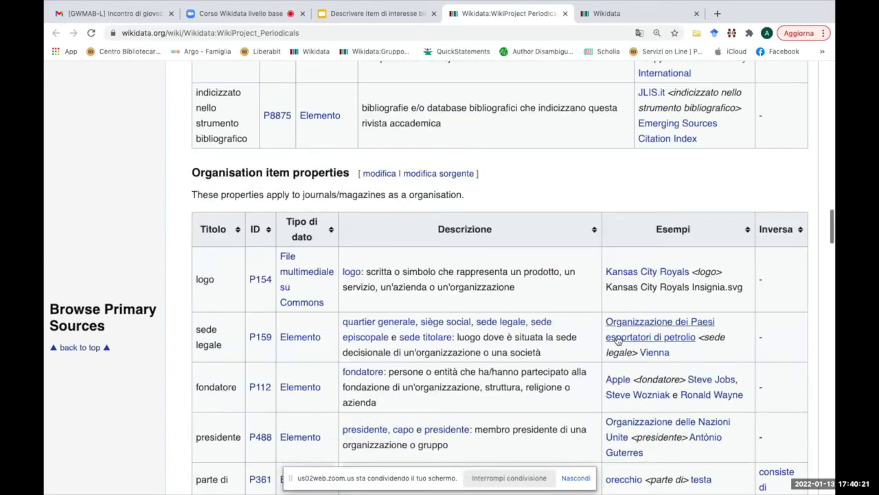
{"action": "mouse_move", "coordinate": [619, 340]}
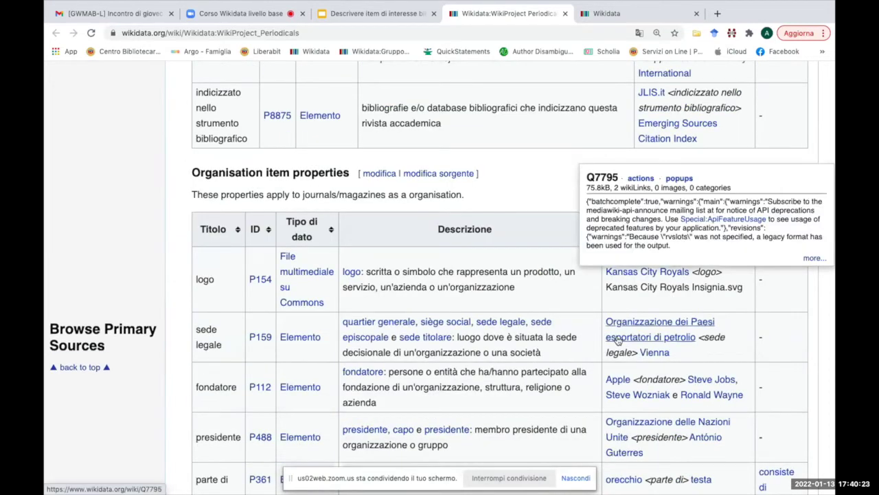
{"action": "scroll", "coordinate": [598, 337], "scroll_direction": "down", "scroll_amount": 4}
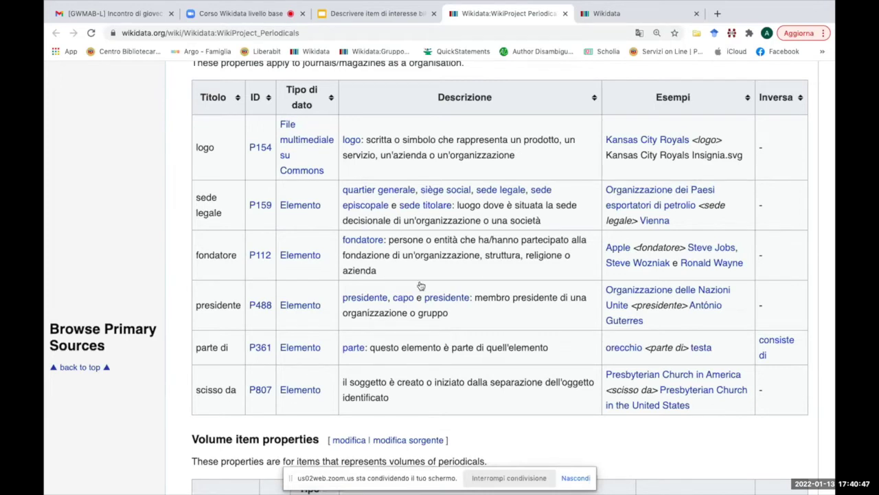
Step: Switch to the Google Slides presentation, present it from the current slide and open the AIB Studi Wikidata item linked on the following slide
{"action": "left_click", "coordinate": [351, 15]}
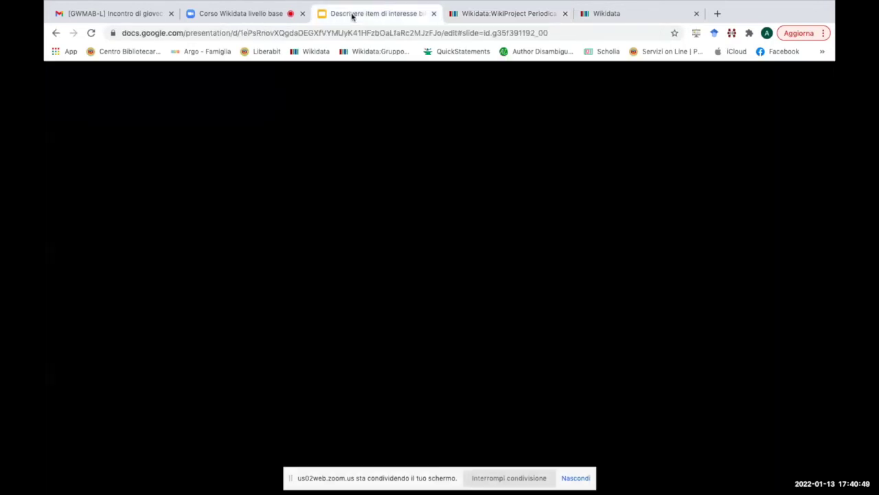
{"action": "key", "text": "ctrl+F5"}
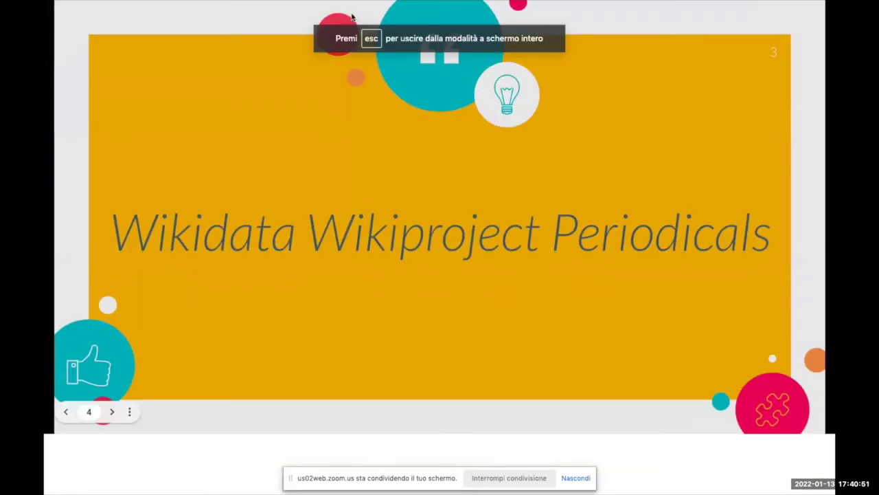
{"action": "key", "text": "Right"}
{"action": "left_click", "coordinate": [244, 179]}
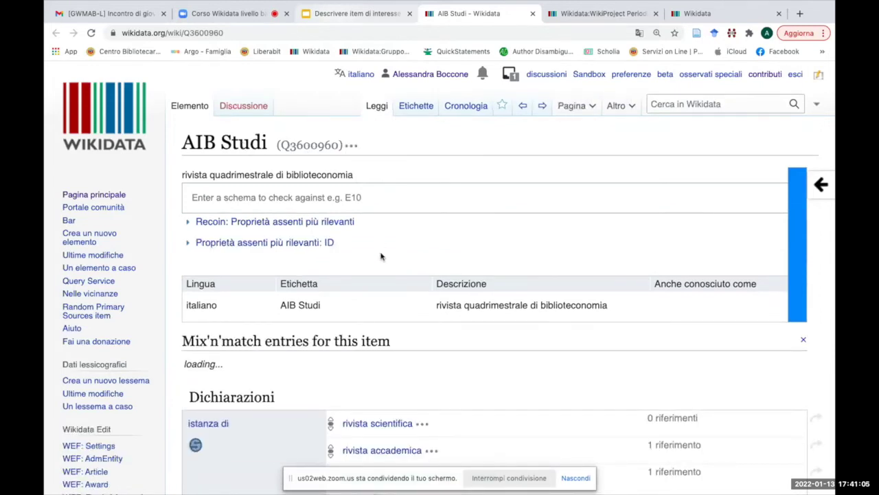
Step: Hide the Mix'n'match entries section on the AIB Studi item and bring its first statements into view
{"action": "scroll", "coordinate": [382, 256], "scroll_direction": "down", "scroll_amount": 1}
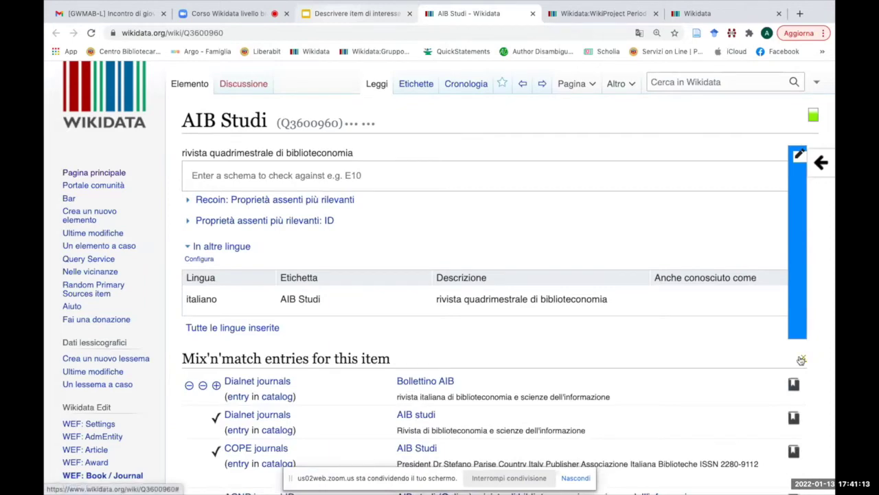
{"action": "left_click", "coordinate": [802, 359]}
{"action": "scroll", "coordinate": [720, 360], "scroll_direction": "down", "scroll_amount": 5}
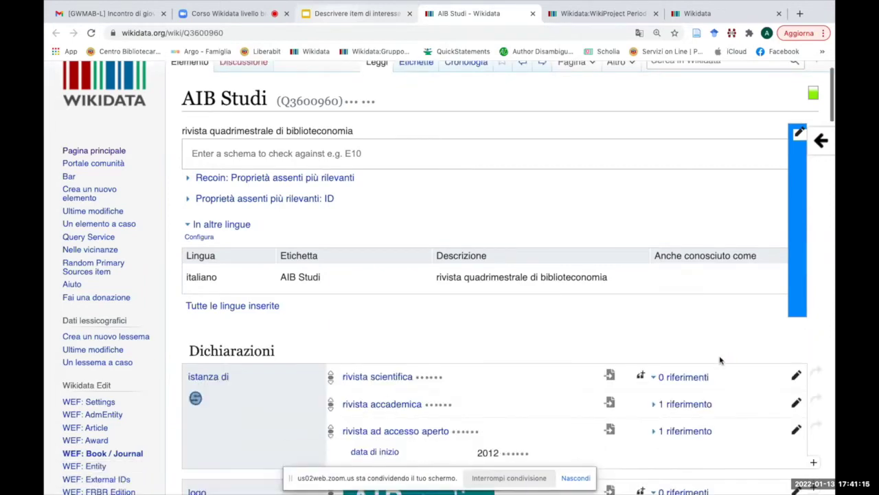
{"action": "scroll", "coordinate": [720, 360], "scroll_direction": "down", "scroll_amount": 1}
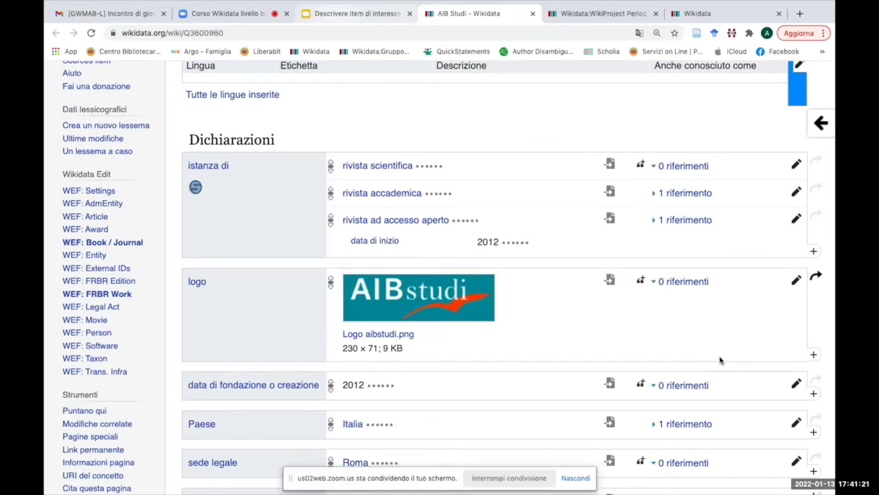
Step: Examine the first AIB Studi statements, from "istanza di" and logo through founding date, country, title and subtitle to "argomento principale"
{"action": "scroll", "coordinate": [334, 253], "scroll_direction": "up", "scroll_amount": 3}
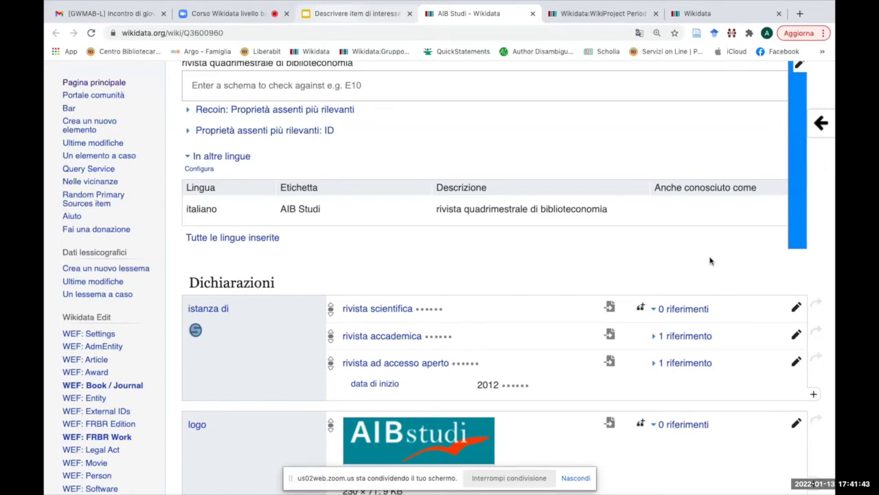
{"action": "scroll", "coordinate": [710, 260], "scroll_direction": "down", "scroll_amount": 1}
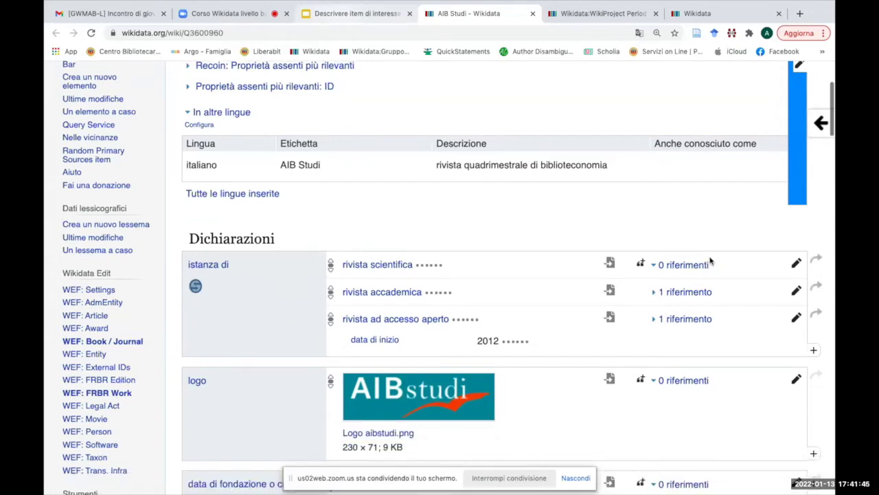
{"action": "scroll", "coordinate": [711, 260], "scroll_direction": "down", "scroll_amount": 7}
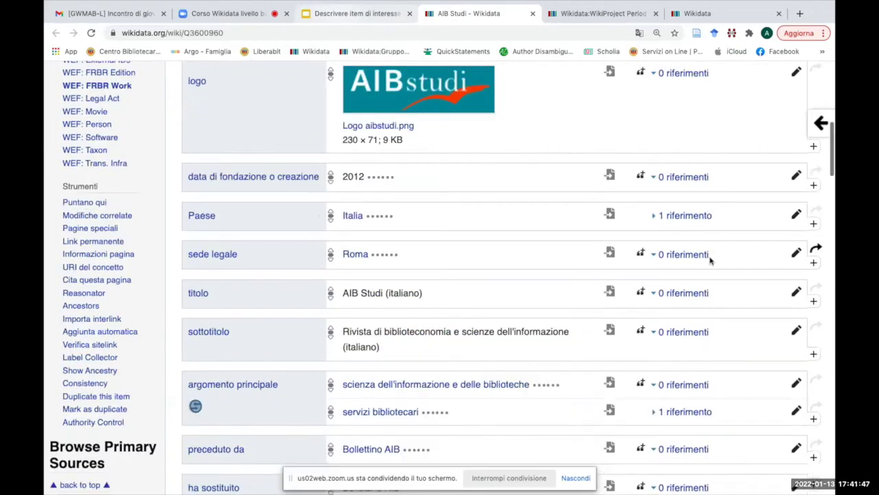
{"action": "scroll", "coordinate": [710, 261], "scroll_direction": "down", "scroll_amount": 1}
{"action": "scroll", "coordinate": [710, 261], "scroll_direction": "down", "scroll_amount": 1}
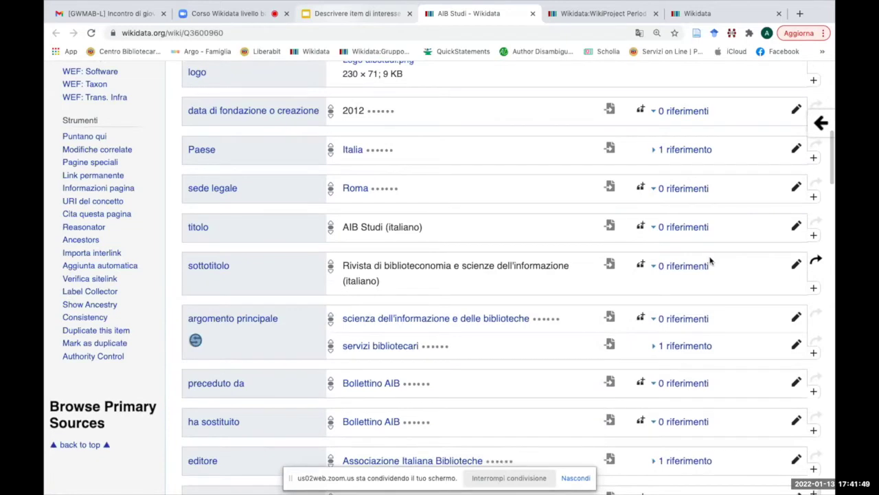
{"action": "scroll", "coordinate": [711, 260], "scroll_direction": "up", "scroll_amount": 2}
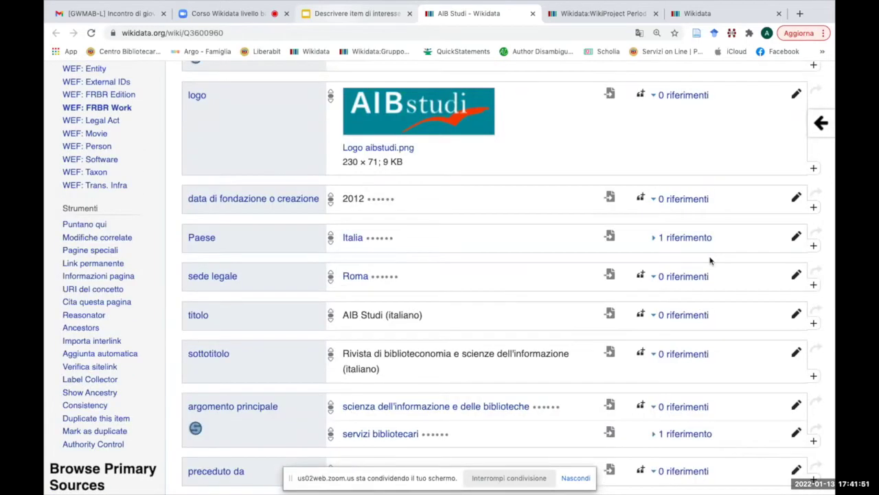
{"action": "scroll", "coordinate": [710, 260], "scroll_direction": "down", "scroll_amount": 1}
{"action": "scroll", "coordinate": [711, 260], "scroll_direction": "down", "scroll_amount": 1}
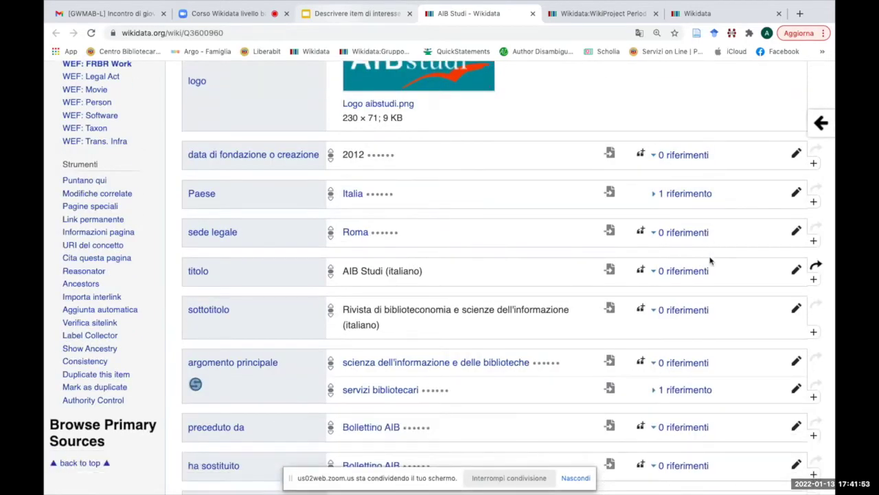
{"action": "scroll", "coordinate": [711, 260], "scroll_direction": "down", "scroll_amount": 1}
{"action": "scroll", "coordinate": [710, 260], "scroll_direction": "down", "scroll_amount": 2}
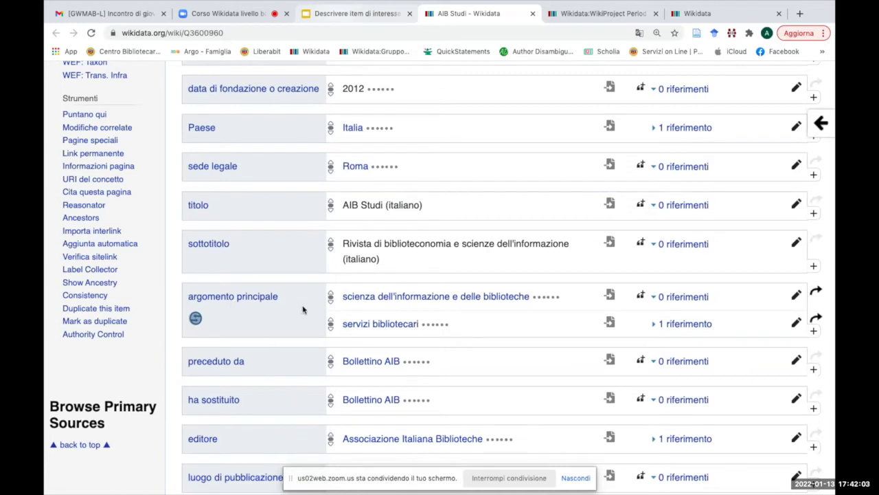
Step: Review the "preceduto da" and "ha sostituito" statements and expand the reference of the "editore" statement
{"action": "scroll", "coordinate": [299, 306], "scroll_direction": "down", "scroll_amount": 2}
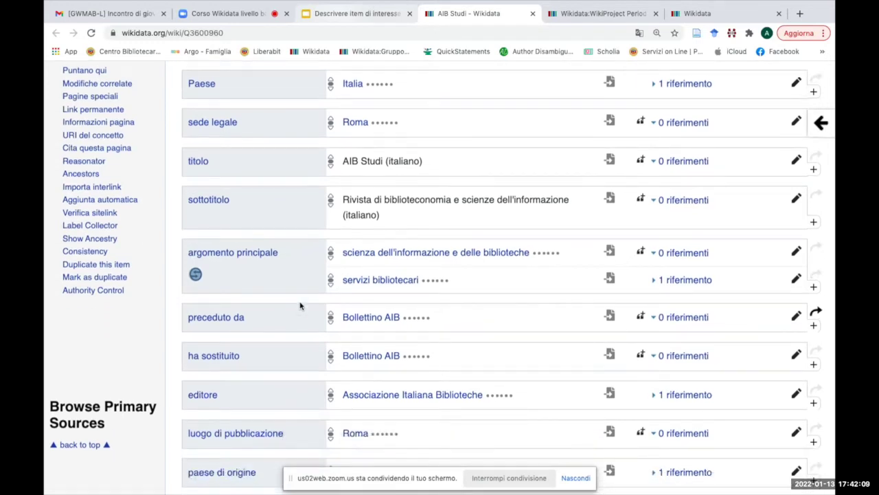
{"action": "scroll", "coordinate": [300, 306], "scroll_direction": "down", "scroll_amount": 1}
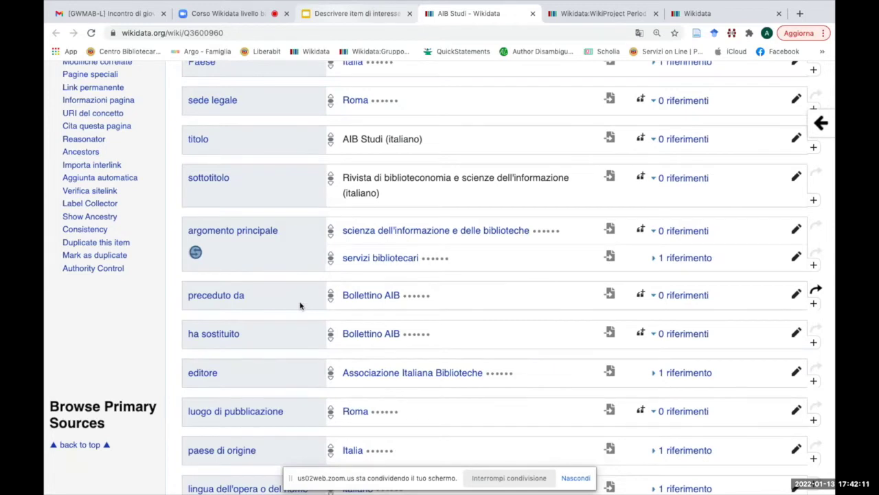
{"action": "scroll", "coordinate": [300, 306], "scroll_direction": "down", "scroll_amount": 2}
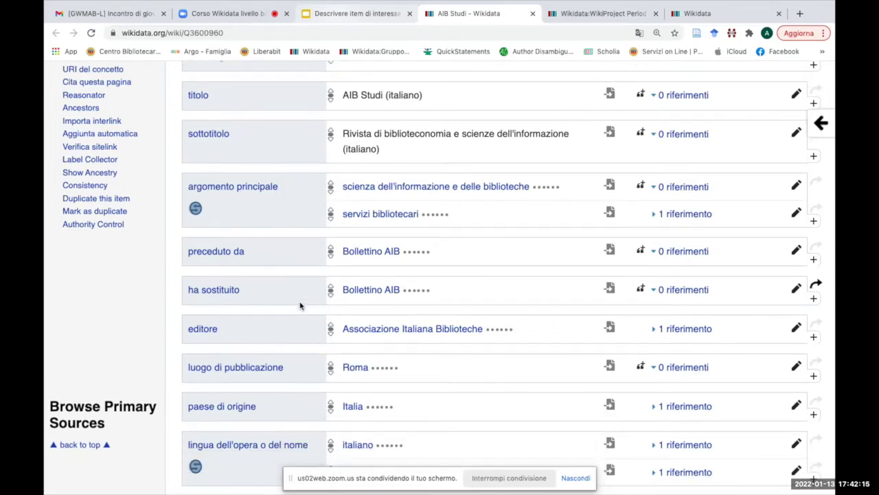
{"action": "mouse_move", "coordinate": [220, 256]}
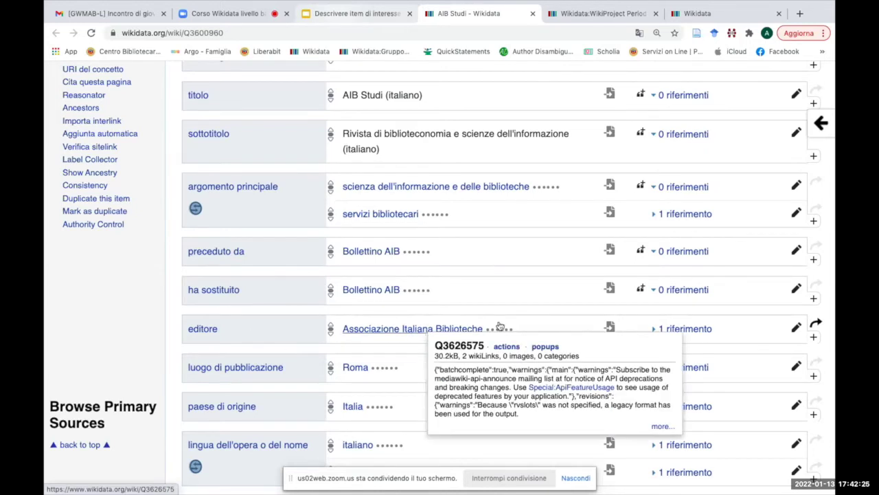
{"action": "left_click", "coordinate": [687, 329]}
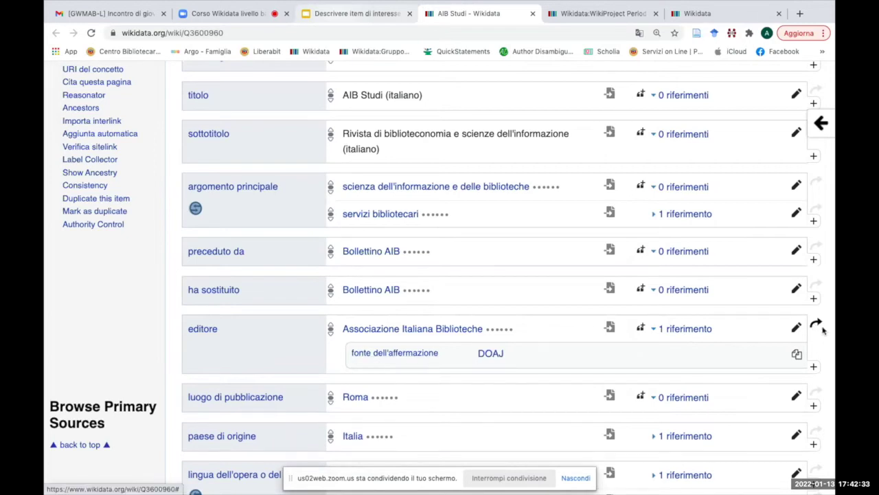
Step: Examine the statements from place of publication and language through software engine, official website and feed address to the licences
{"action": "scroll", "coordinate": [827, 338], "scroll_direction": "down", "scroll_amount": 3}
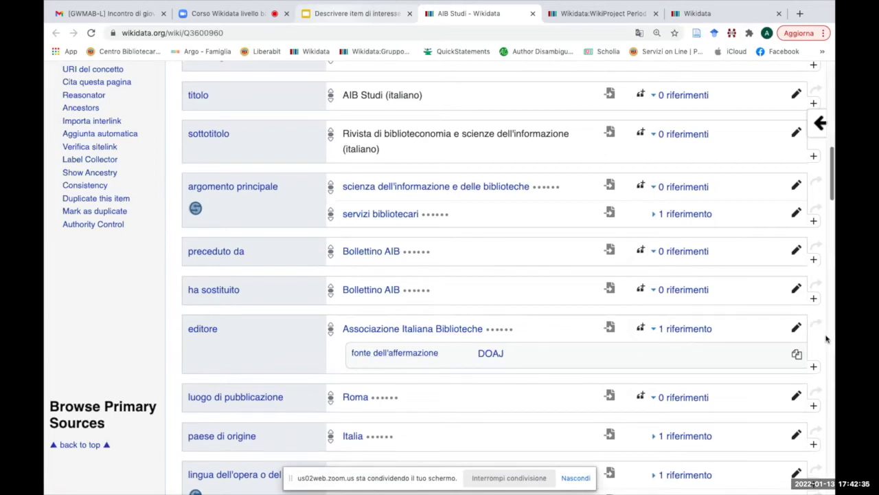
{"action": "scroll", "coordinate": [827, 338], "scroll_direction": "down", "scroll_amount": 4}
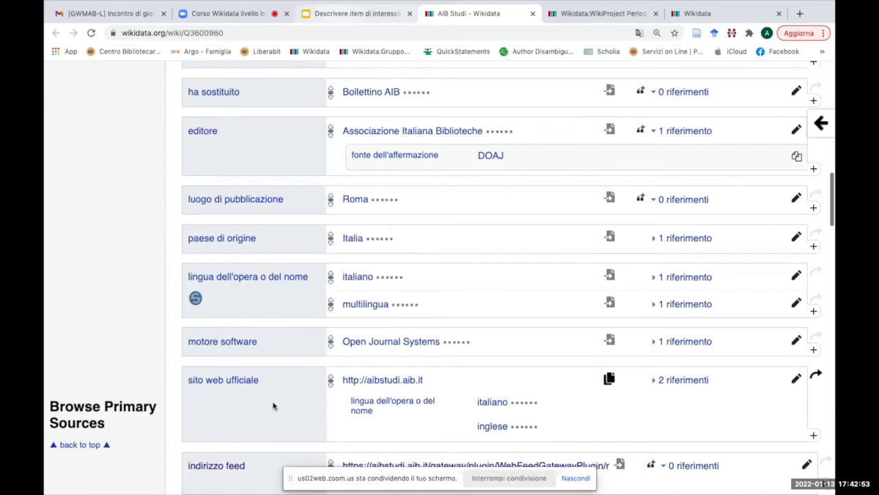
{"action": "scroll", "coordinate": [272, 406], "scroll_direction": "down", "scroll_amount": 1}
{"action": "scroll", "coordinate": [272, 406], "scroll_direction": "down", "scroll_amount": 6}
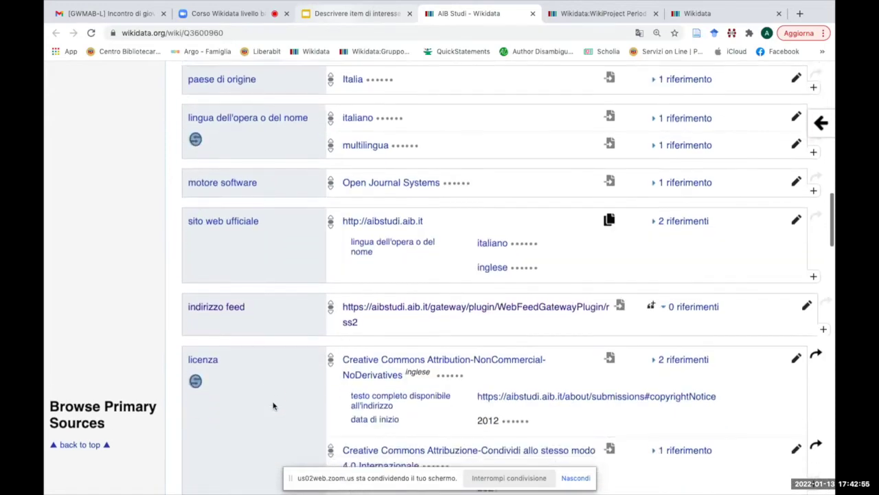
{"action": "scroll", "coordinate": [272, 406], "scroll_direction": "down", "scroll_amount": 3}
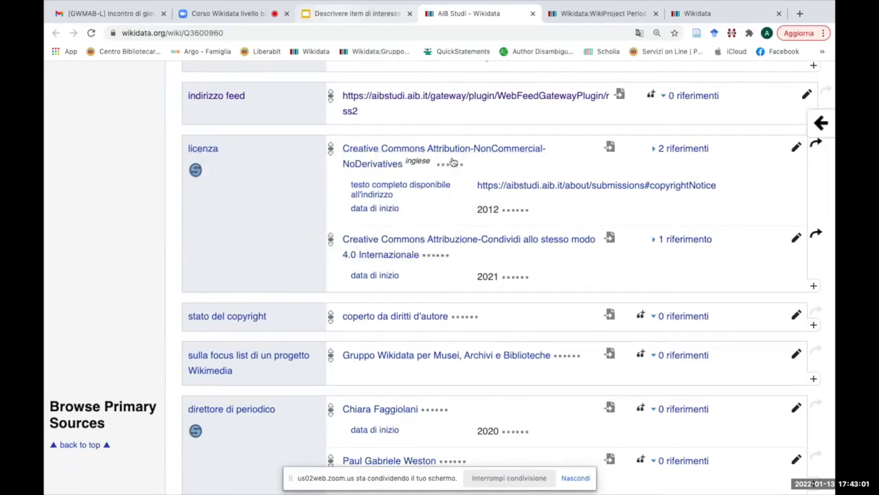
{"action": "mouse_move", "coordinate": [428, 157]}
{"action": "scroll", "coordinate": [247, 261], "scroll_direction": "down", "scroll_amount": 3}
Step: Examine the copyright status, Wikimedia focus list, "direttore di periodico" and bibliographic indexing statements
{"action": "mouse_move", "coordinate": [247, 261]}
{"action": "scroll", "coordinate": [247, 262], "scroll_direction": "down", "scroll_amount": 2}
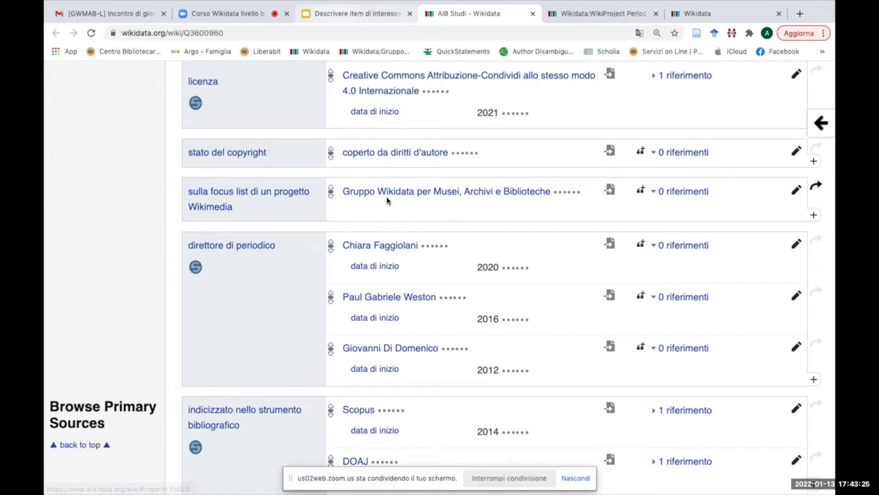
{"action": "mouse_move", "coordinate": [452, 191]}
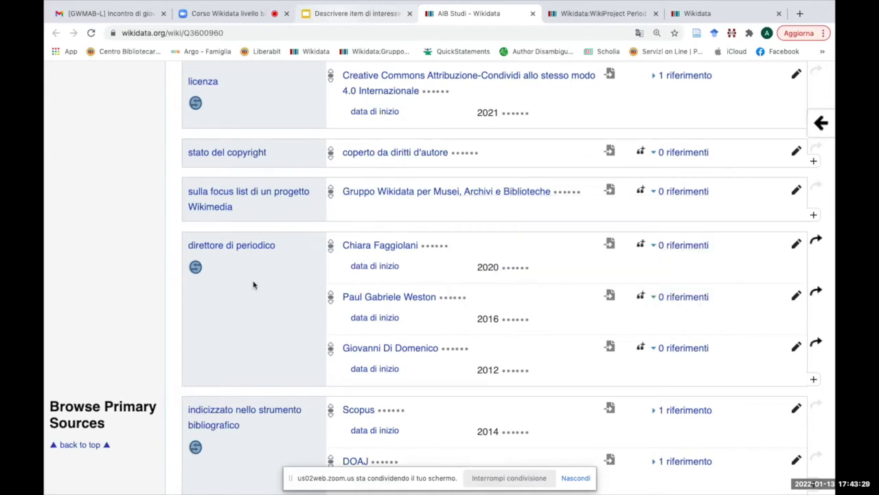
{"action": "scroll", "coordinate": [252, 285], "scroll_direction": "down", "scroll_amount": 3}
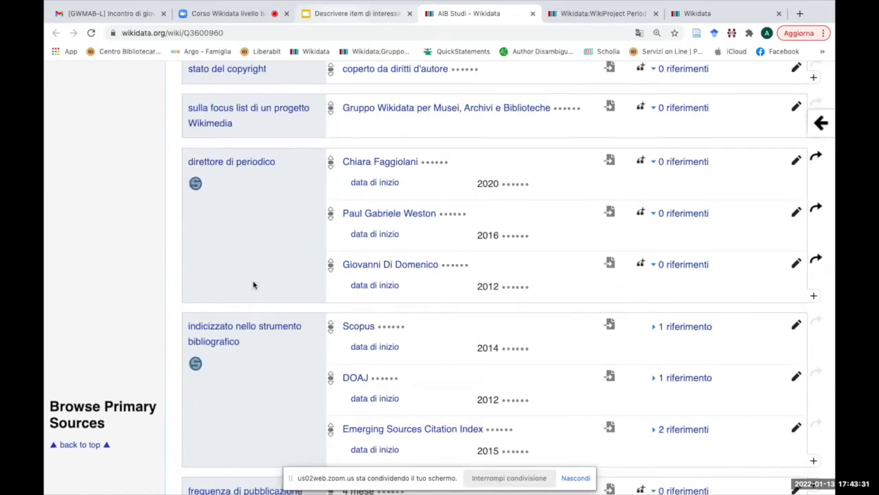
{"action": "scroll", "coordinate": [253, 284], "scroll_direction": "down", "scroll_amount": 1}
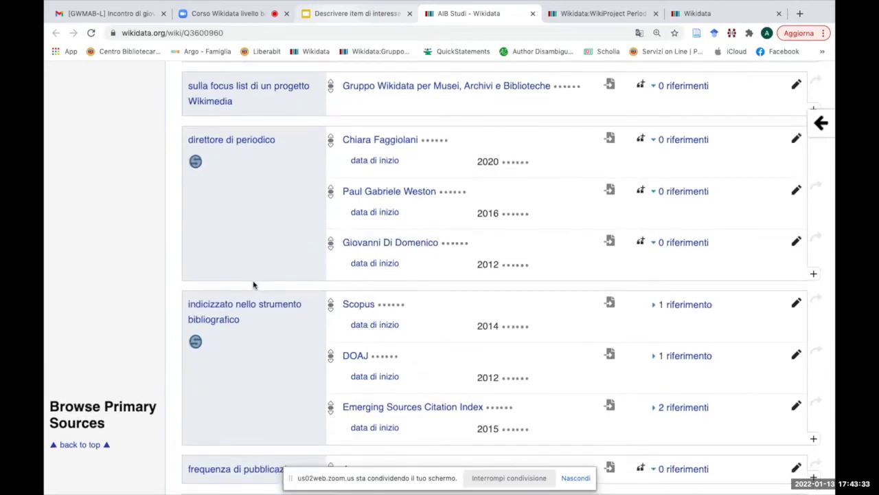
{"action": "scroll", "coordinate": [253, 284], "scroll_direction": "down", "scroll_amount": 3}
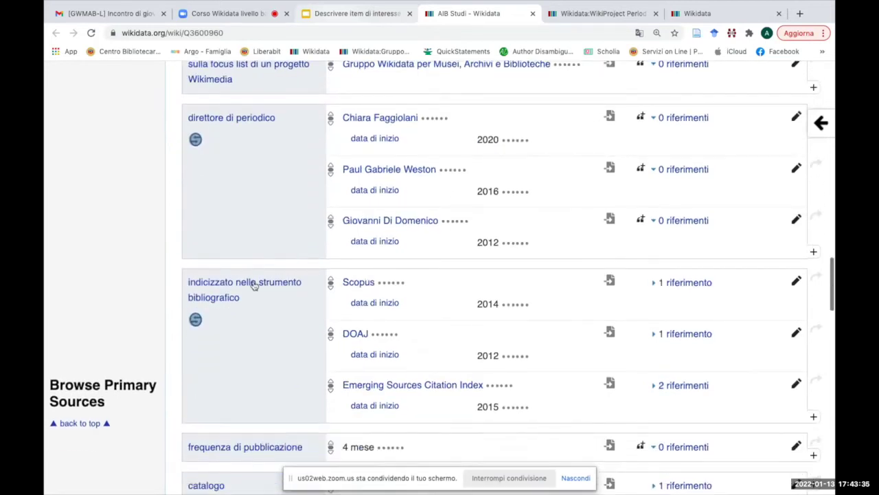
{"action": "scroll", "coordinate": [253, 284], "scroll_direction": "down", "scroll_amount": 1}
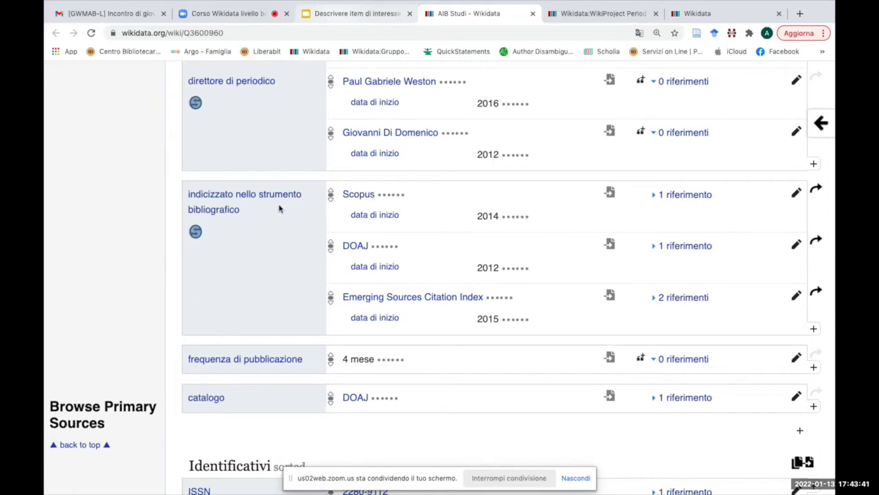
{"action": "mouse_move", "coordinate": [226, 203]}
Step: Read through publication frequency, catalogue and the Identificativi section, from the print and online ISSN to ISSN-L
{"action": "scroll", "coordinate": [171, 393], "scroll_direction": "down", "scroll_amount": 3}
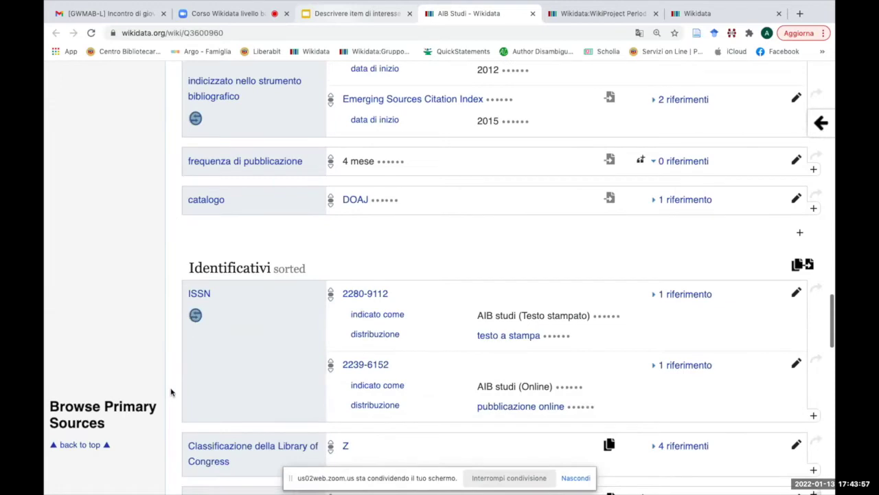
{"action": "scroll", "coordinate": [171, 392], "scroll_direction": "down", "scroll_amount": 2}
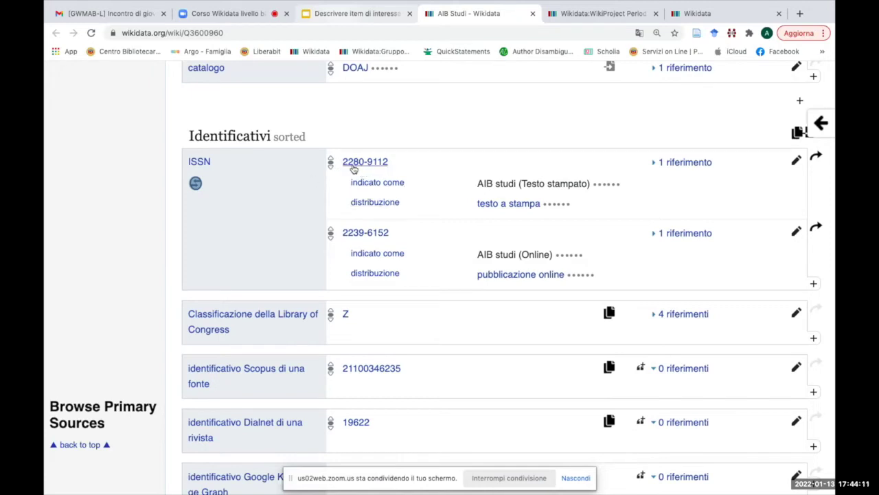
{"action": "mouse_move", "coordinate": [378, 209]}
{"action": "scroll", "coordinate": [831, 331], "scroll_direction": "down", "scroll_amount": 5}
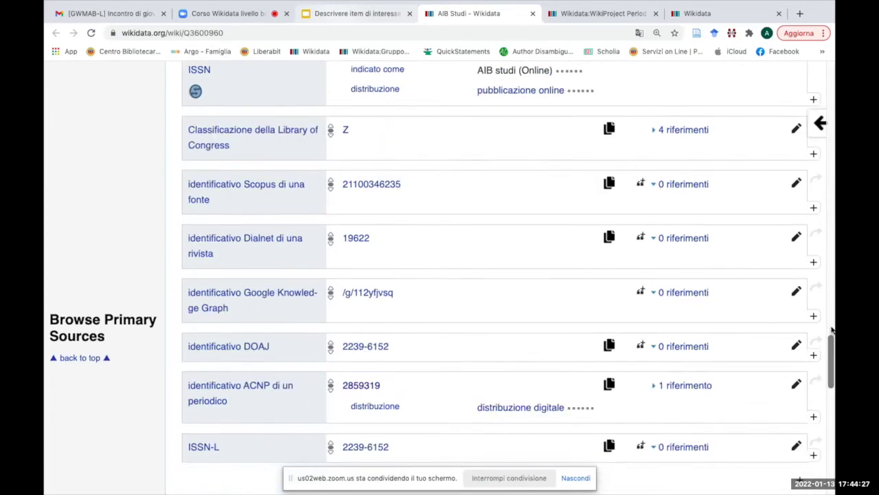
{"action": "scroll", "coordinate": [831, 330], "scroll_direction": "down", "scroll_amount": 4}
{"action": "scroll", "coordinate": [469, 327], "scroll_direction": "down", "scroll_amount": 1}
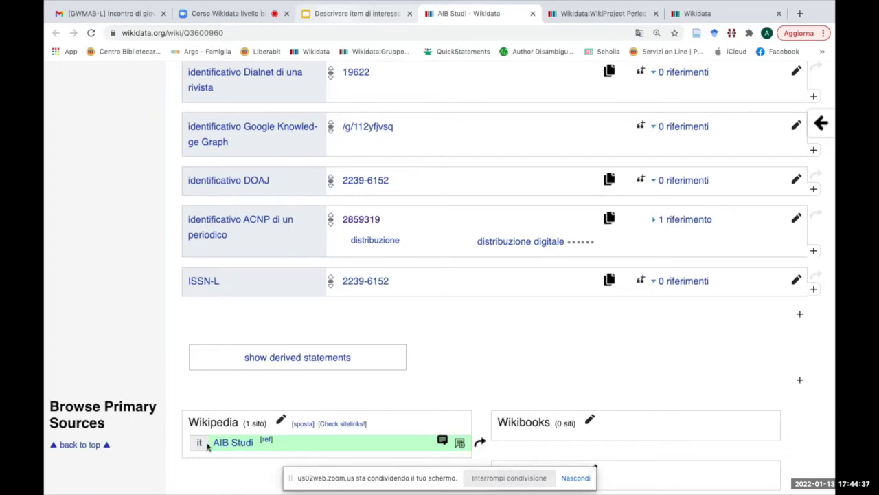
Step: Show the derived statements and look through them from "follows" and "contiene opera o traccia" to "è soggetto di"
{"action": "left_click", "coordinate": [275, 359]}
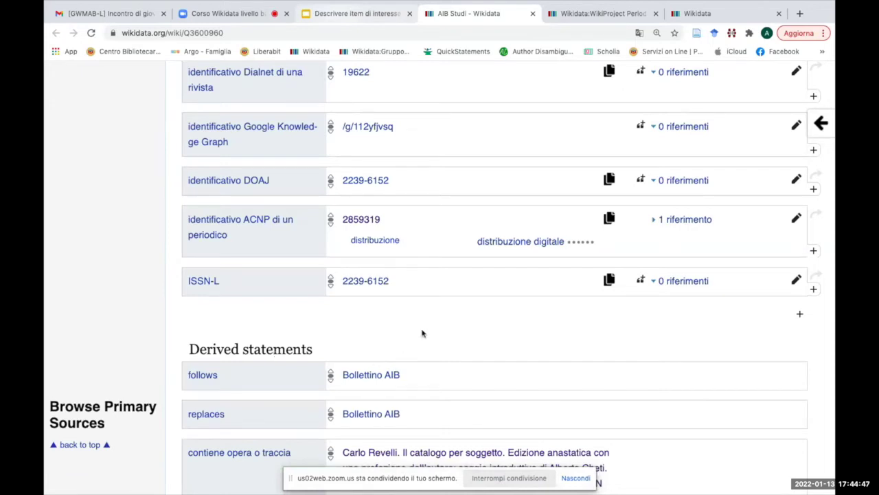
{"action": "scroll", "coordinate": [423, 333], "scroll_direction": "down", "scroll_amount": 2}
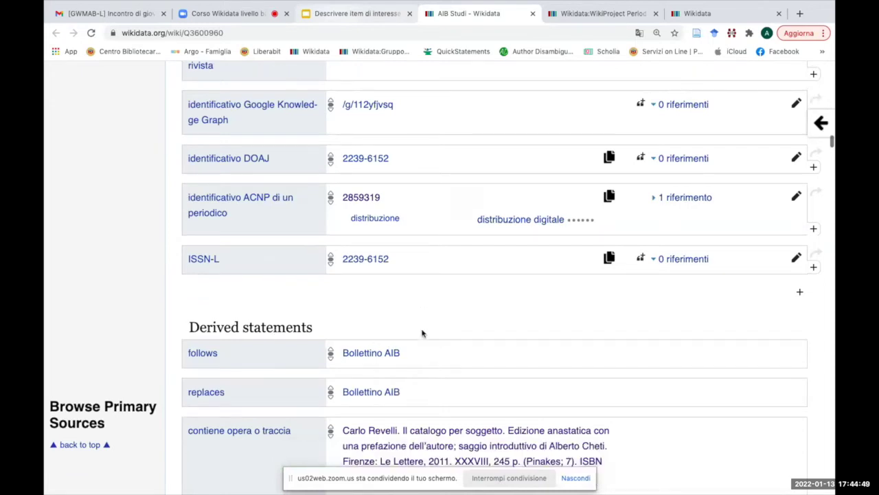
{"action": "scroll", "coordinate": [423, 333], "scroll_direction": "down", "scroll_amount": 3}
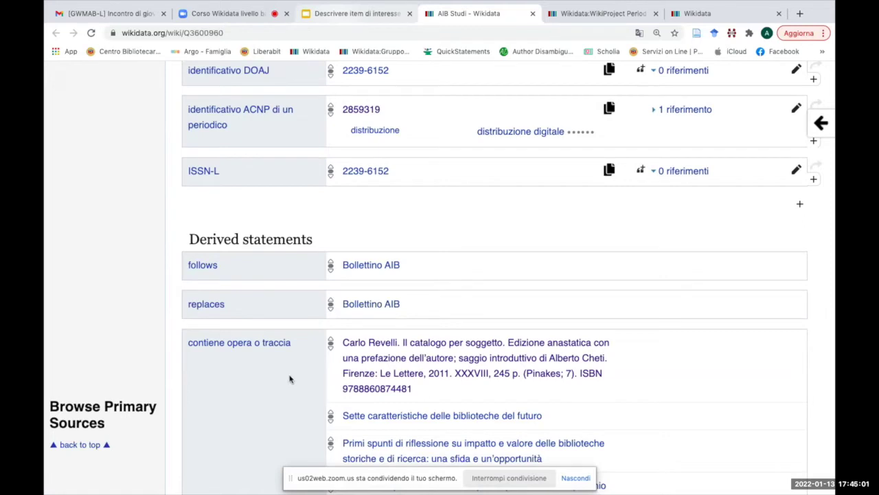
{"action": "scroll", "coordinate": [283, 393], "scroll_direction": "down", "scroll_amount": 2}
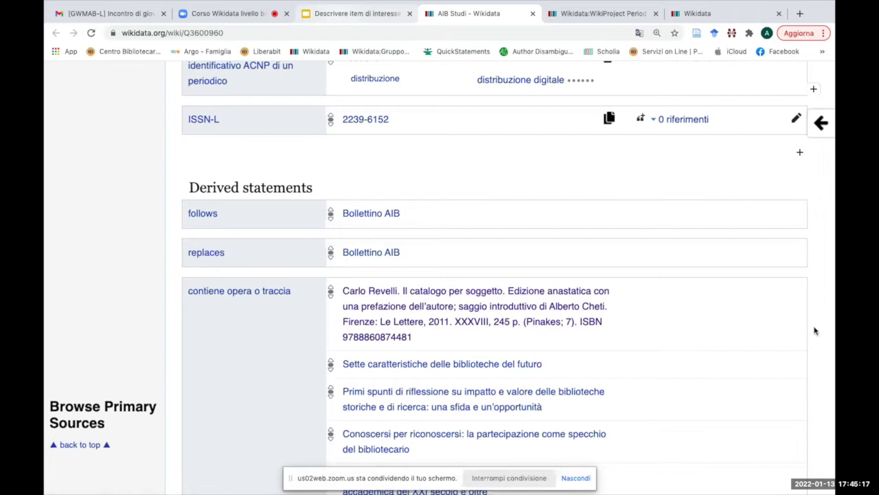
{"action": "scroll", "coordinate": [815, 331], "scroll_direction": "down", "scroll_amount": 3}
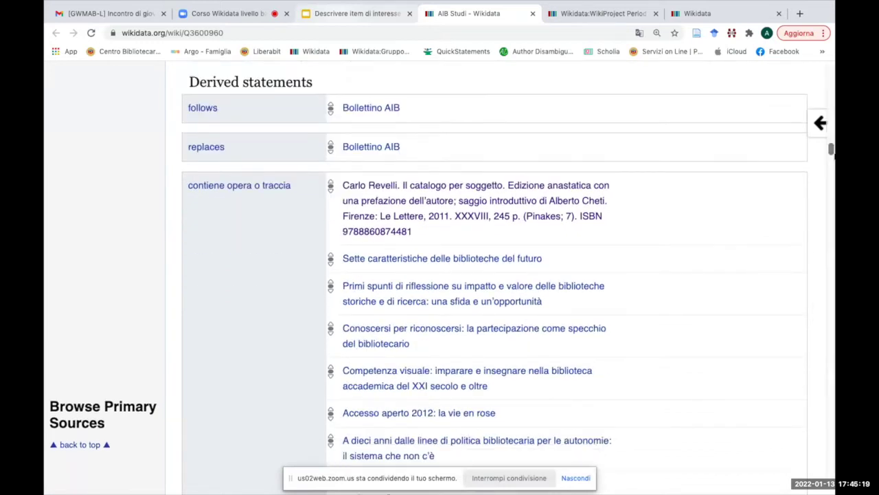
{"action": "scroll", "coordinate": [831, 152], "scroll_direction": "down", "scroll_amount": 1}
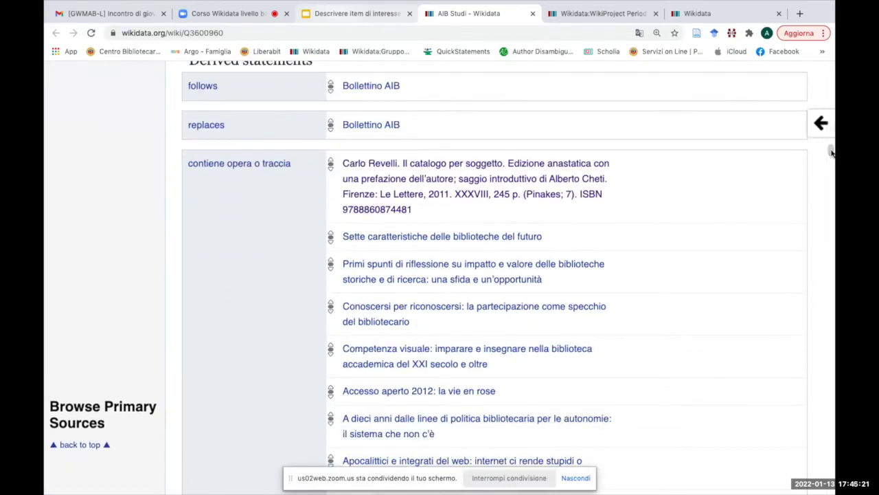
{"action": "left_click_drag", "start_coordinate": [831, 153], "coordinate": [796, 470]}
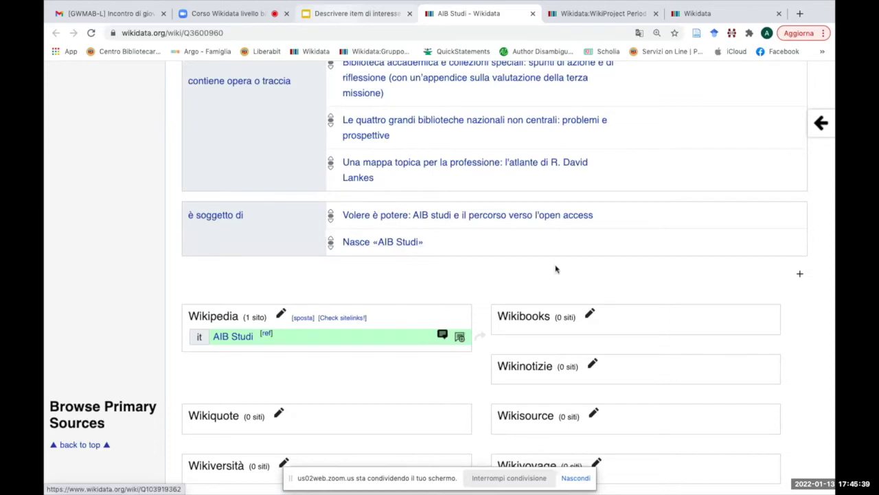
{"action": "scroll", "coordinate": [740, 290], "scroll_direction": "up", "scroll_amount": 1}
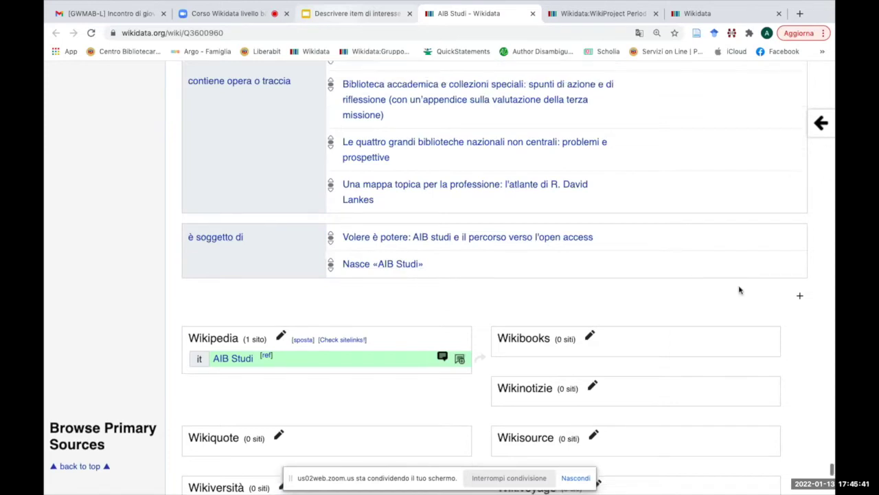
{"action": "scroll", "coordinate": [522, 220], "scroll_direction": "up", "scroll_amount": 2}
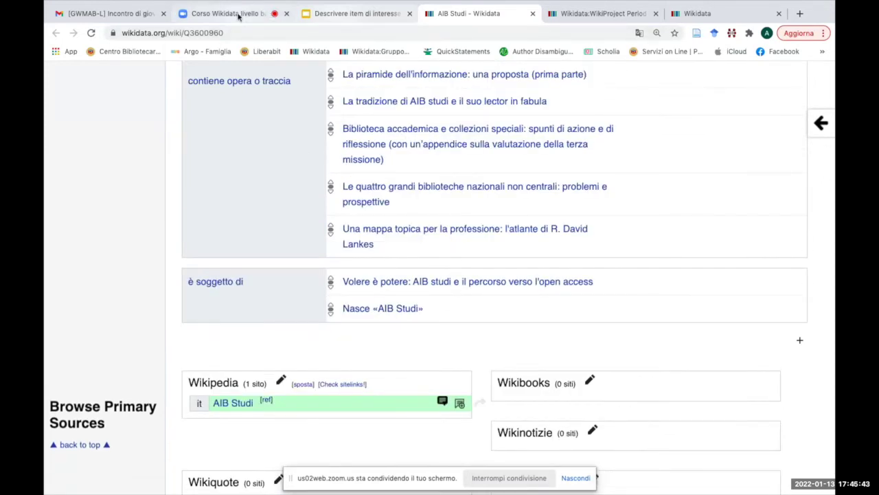
Step: Return to the slide presentation and open the ACNP catalogue record linked from the "AIB studi" slide
{"action": "left_click", "coordinate": [371, 14]}
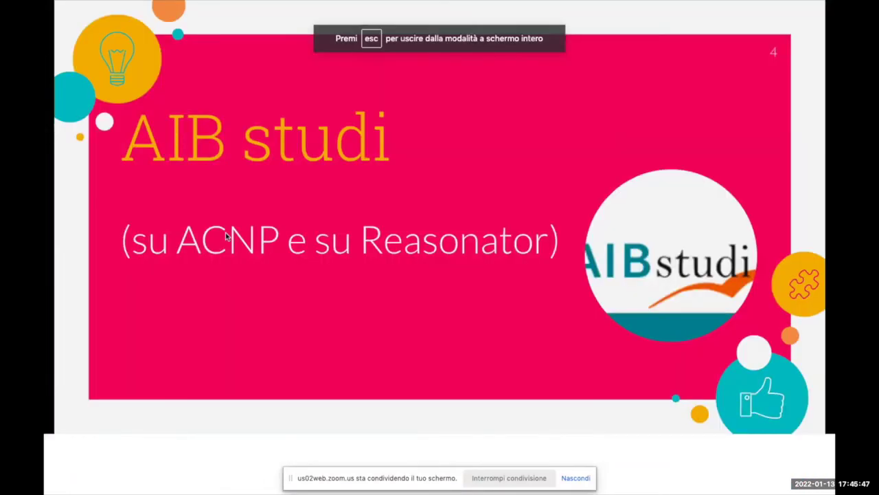
{"action": "key", "text": "Right"}
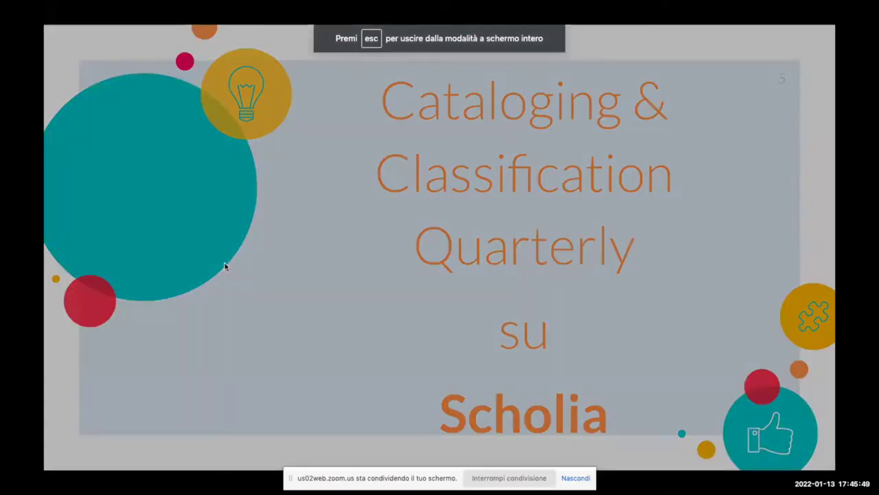
{"action": "key", "text": "Left"}
{"action": "left_click", "coordinate": [223, 268]}
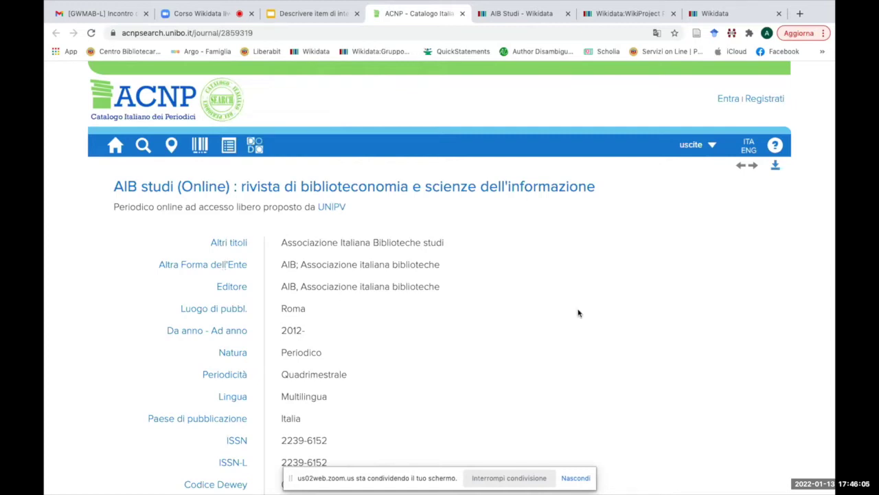
Step: Read through the ACNP record of AIB studi (Online), from the alternative titles and publisher to the related titles and permalink
{"action": "scroll", "coordinate": [578, 313], "scroll_direction": "down", "scroll_amount": 3}
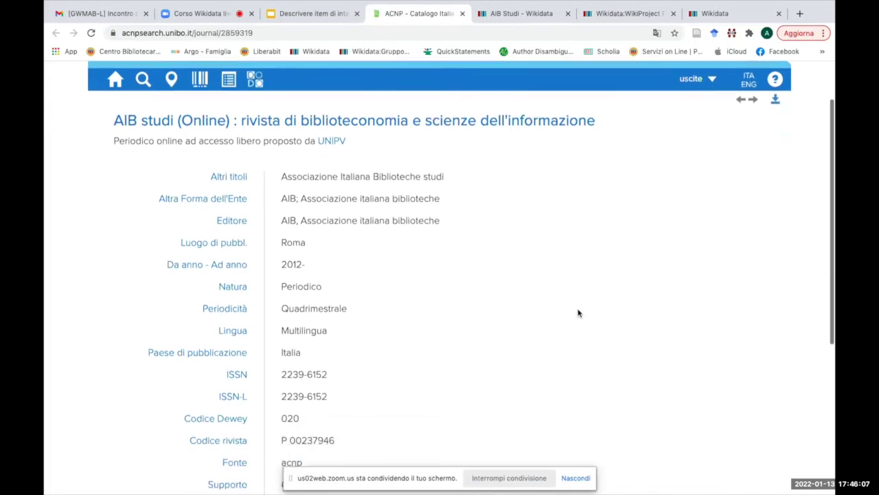
{"action": "scroll", "coordinate": [578, 313], "scroll_direction": "down", "scroll_amount": 3}
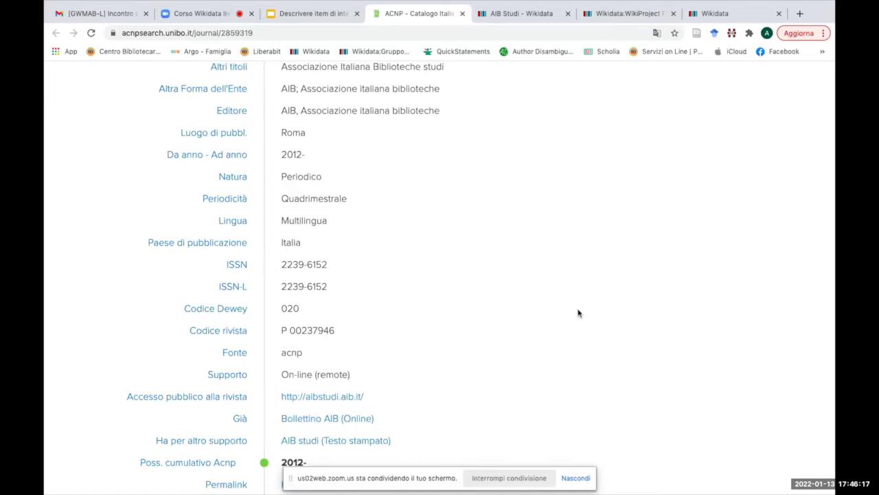
{"action": "scroll", "coordinate": [578, 313], "scroll_direction": "down", "scroll_amount": 2}
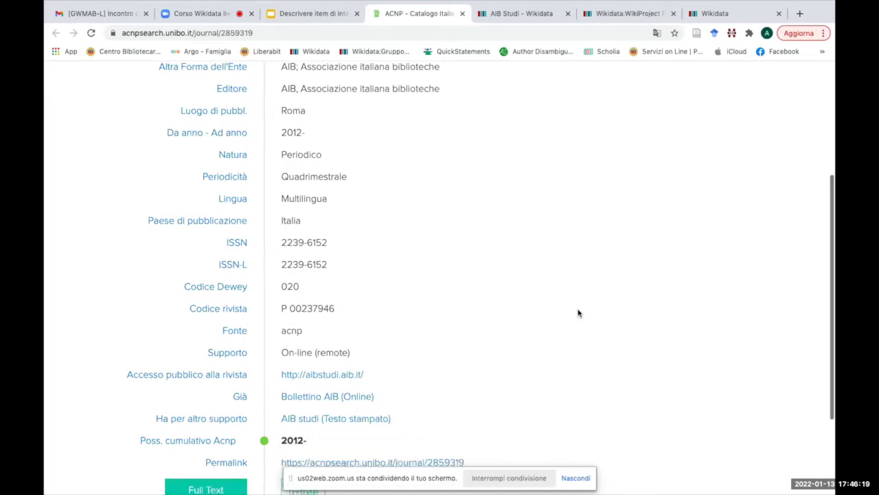
{"action": "scroll", "coordinate": [578, 313], "scroll_direction": "up", "scroll_amount": 3}
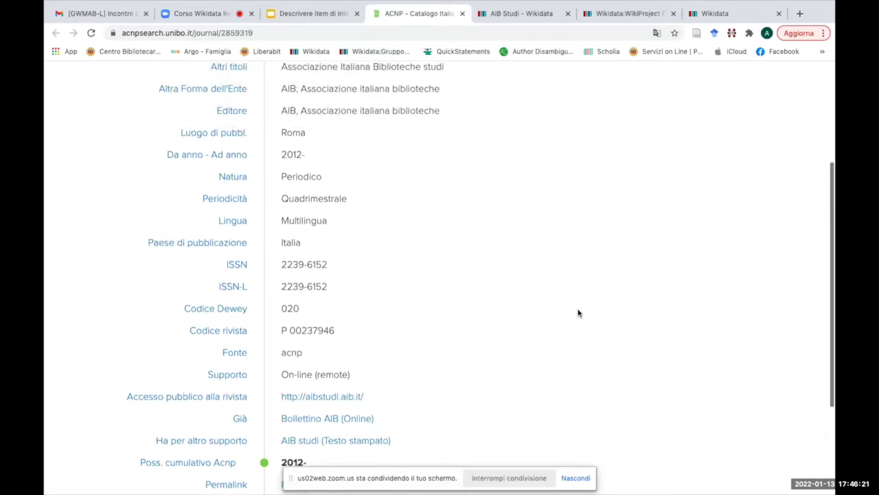
{"action": "scroll", "coordinate": [578, 313], "scroll_direction": "up", "scroll_amount": 3}
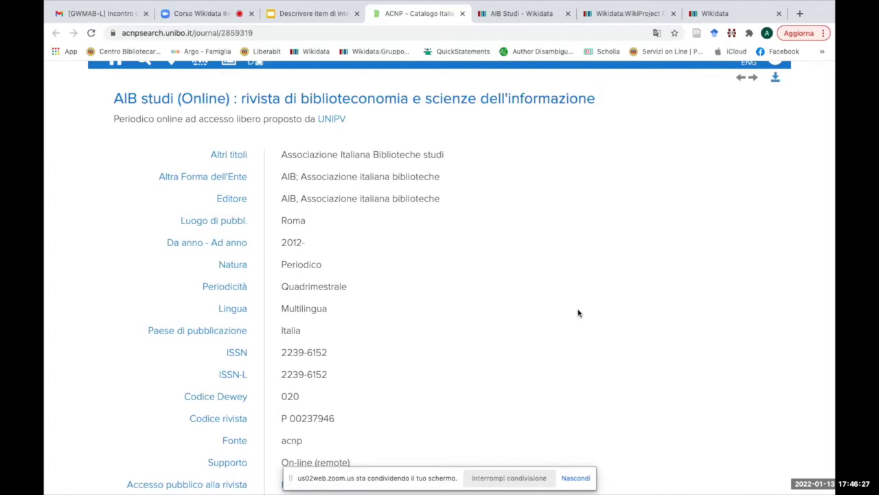
{"action": "scroll", "coordinate": [578, 313], "scroll_direction": "down", "scroll_amount": 5}
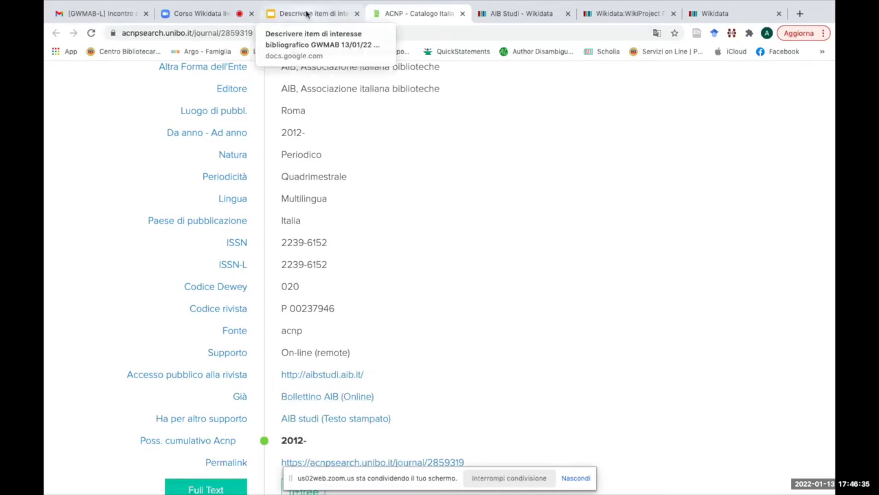
Step: Open the Reasonator page for AIB Studi from the slide and close the ACNP record and the AIB Studi Wikidata item
{"action": "left_click", "coordinate": [307, 14]}
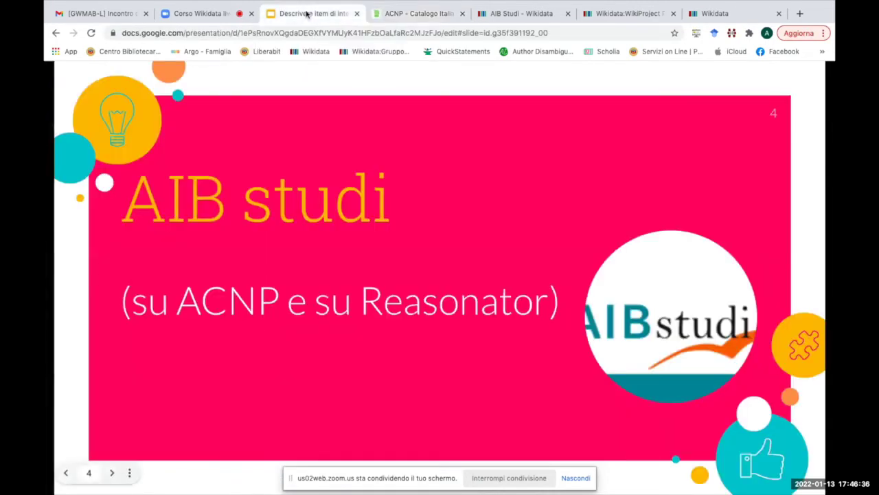
{"action": "left_click", "coordinate": [429, 314]}
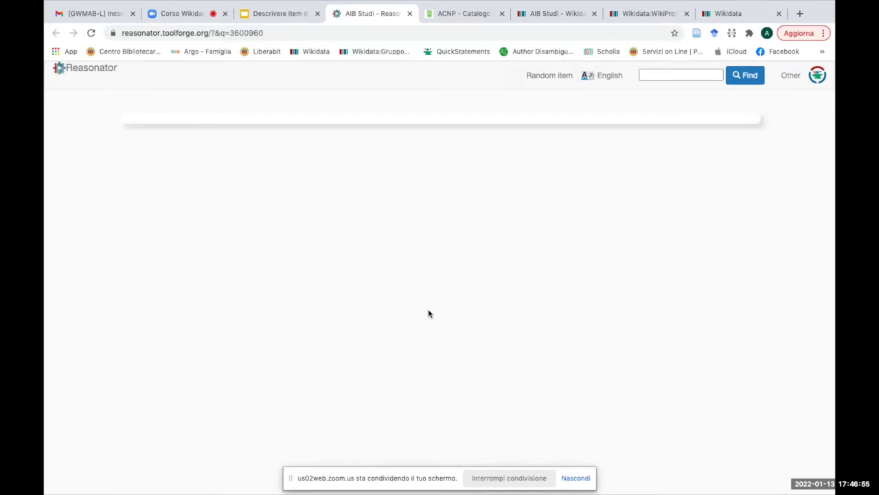
{"action": "left_click", "coordinate": [501, 14]}
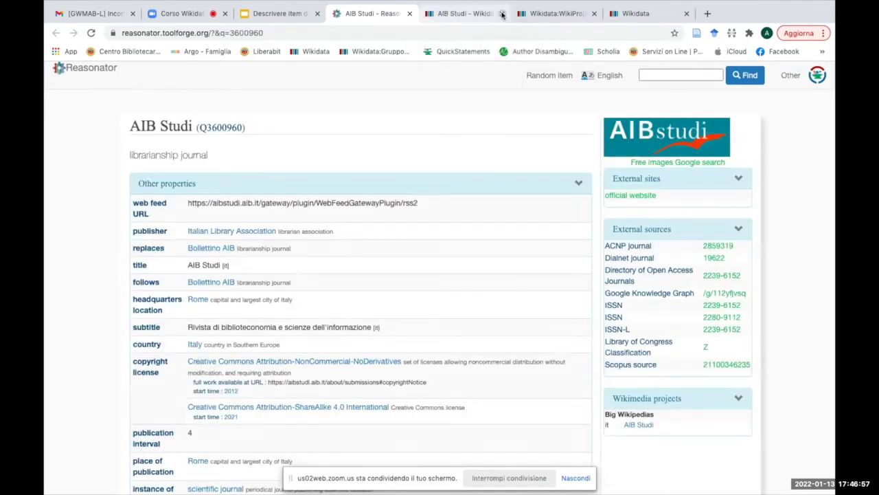
{"action": "left_click", "coordinate": [502, 14]}
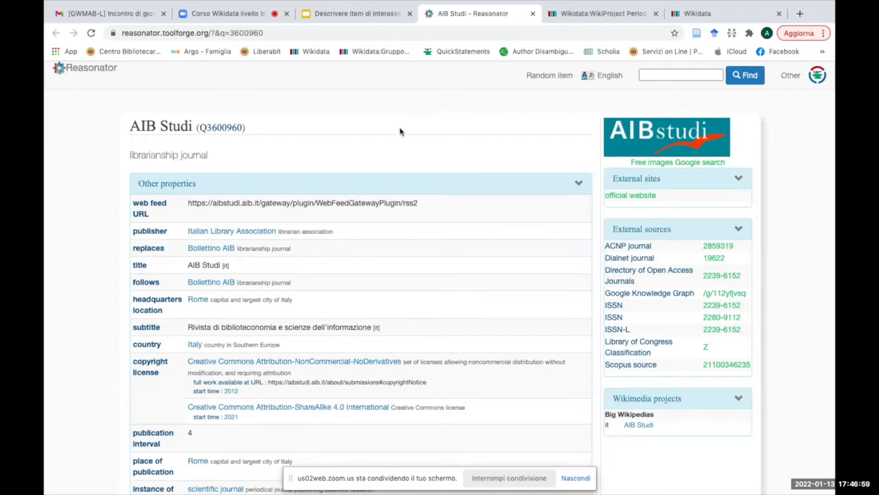